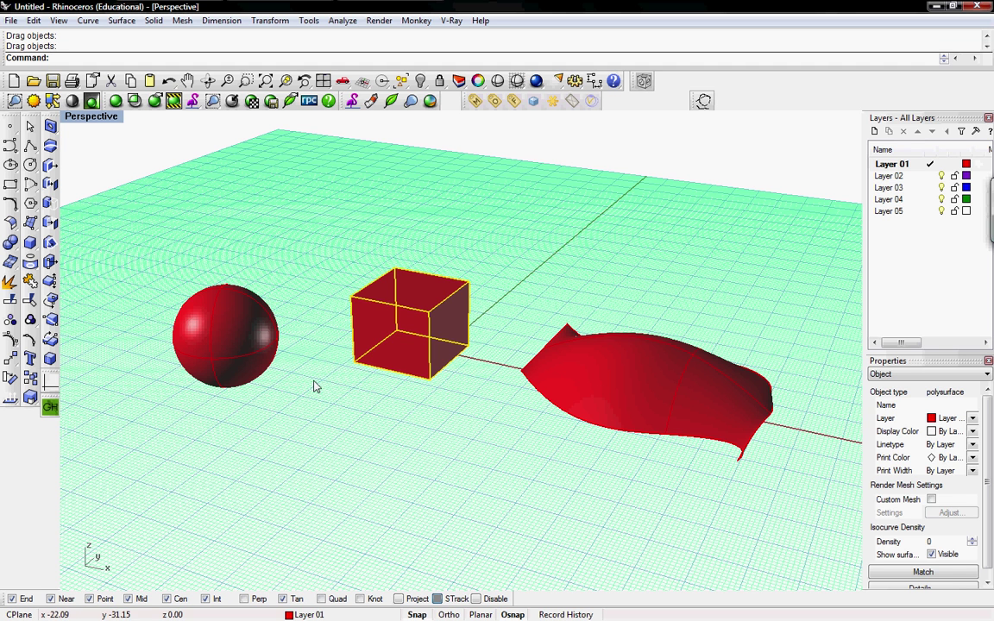
Step: Orbit the Perspective view to a new angle over the three objects and select the red sphere
{"action": "left_click", "coordinate": [360, 379]}
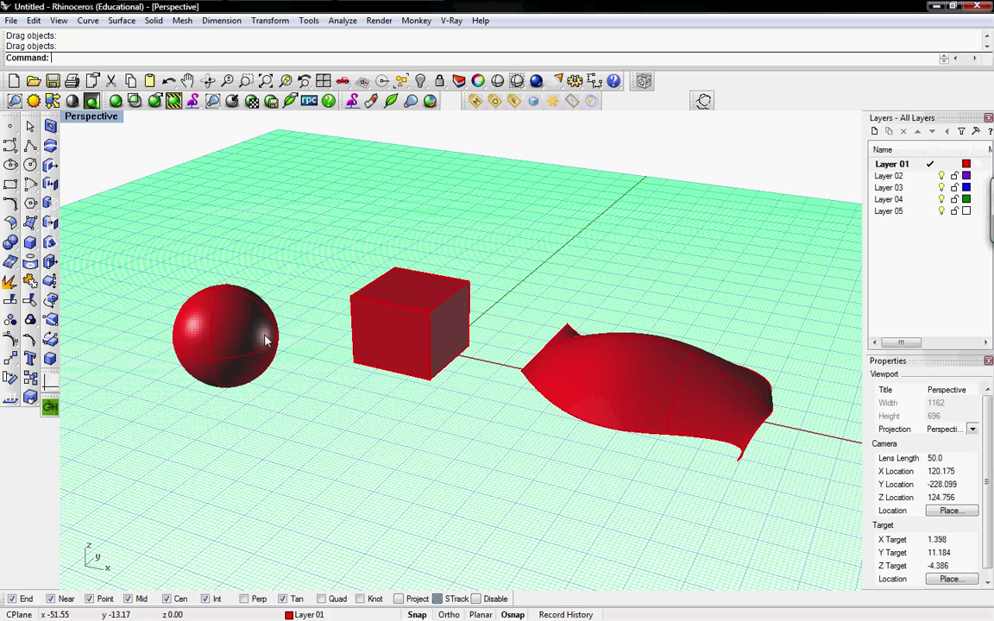
{"action": "left_click", "coordinate": [656, 400]}
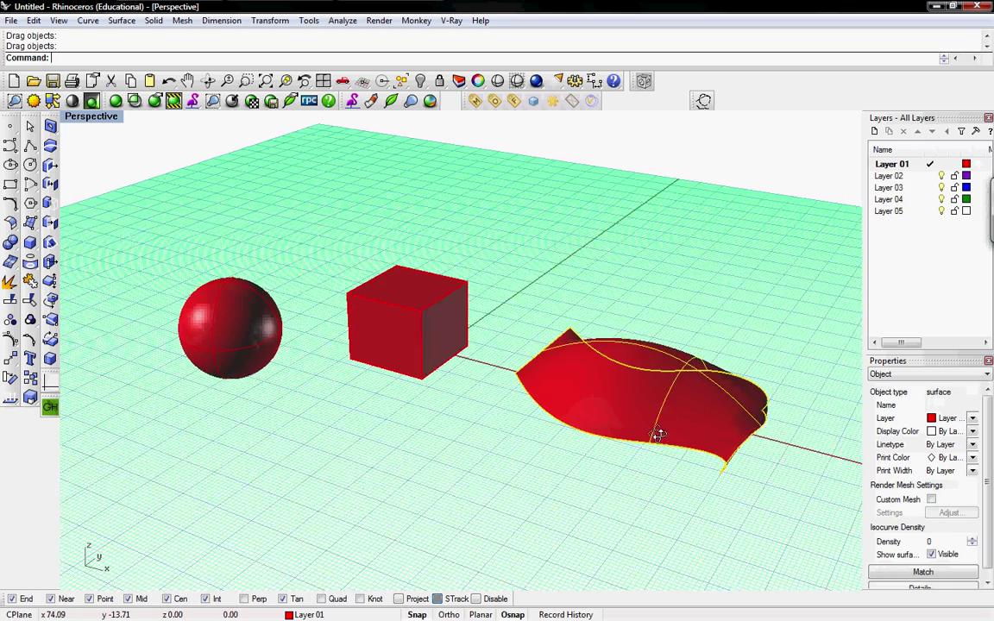
{"action": "right_click_drag", "start_coordinate": [657, 429], "coordinate": [683, 437]}
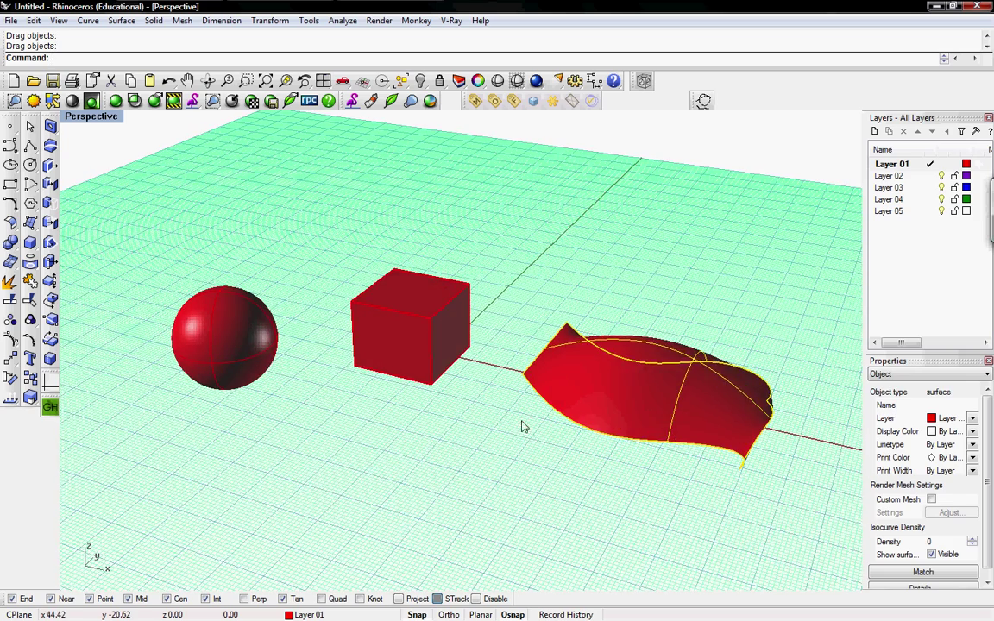
{"action": "left_click", "coordinate": [414, 412]}
{"action": "right_click_drag", "start_coordinate": [414, 412], "coordinate": [321, 394]}
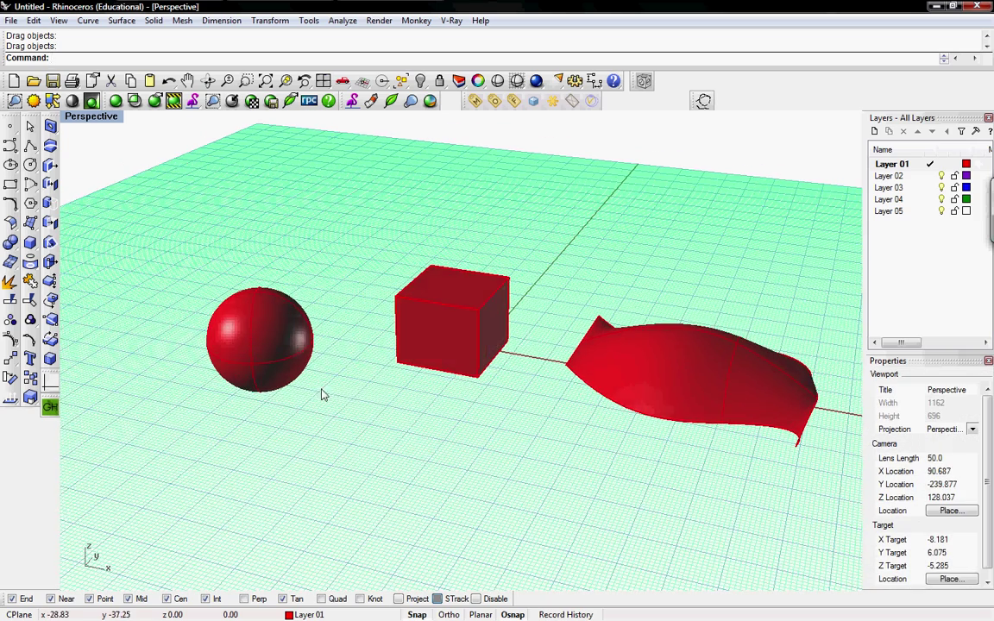
{"action": "left_click", "coordinate": [244, 378]}
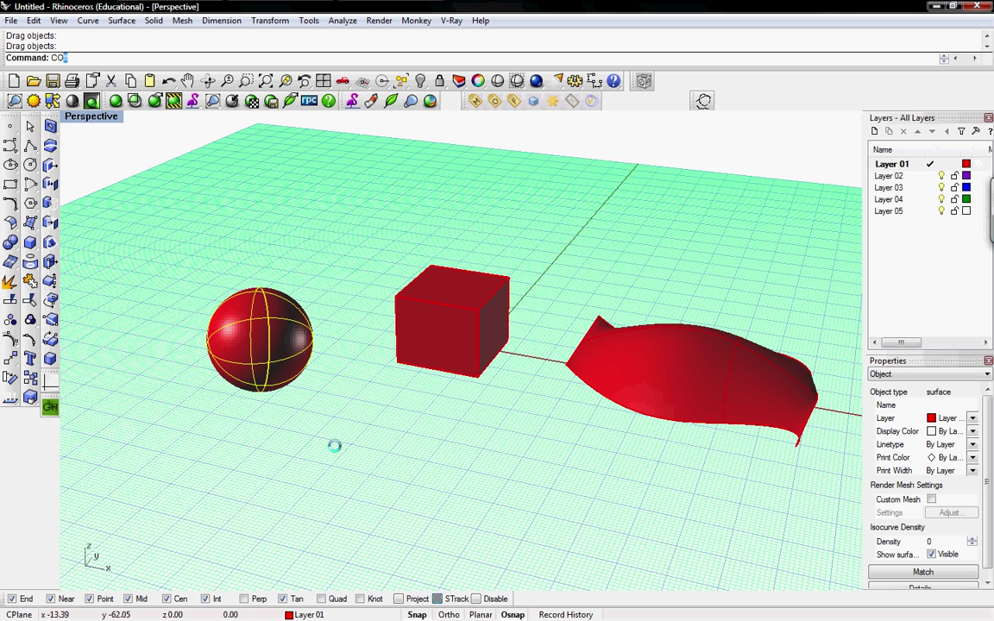
Step: Run Contour in four-viewport layout, picking the sphere's bottom then top in Right view, 2-unit spacing
{"action": "type", "text": "Contour"}
{"action": "key", "text": "Return"}
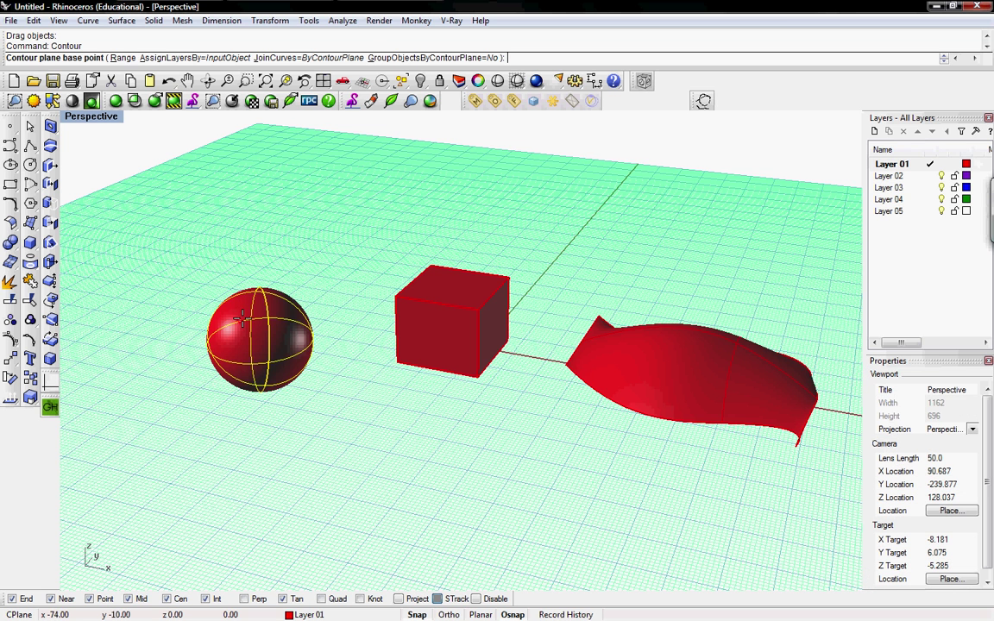
{"action": "double_click", "coordinate": [98, 120]}
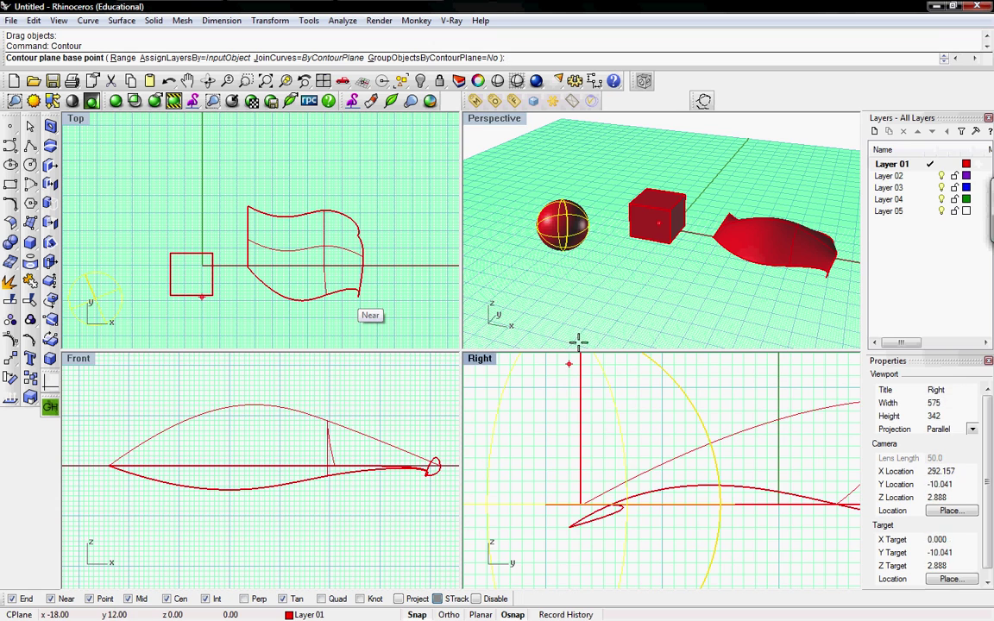
{"action": "right_click_drag", "start_coordinate": [566, 401], "coordinate": [625, 407]}
{"action": "scroll", "coordinate": [628, 417], "scroll_direction": "down", "scroll_amount": 2}
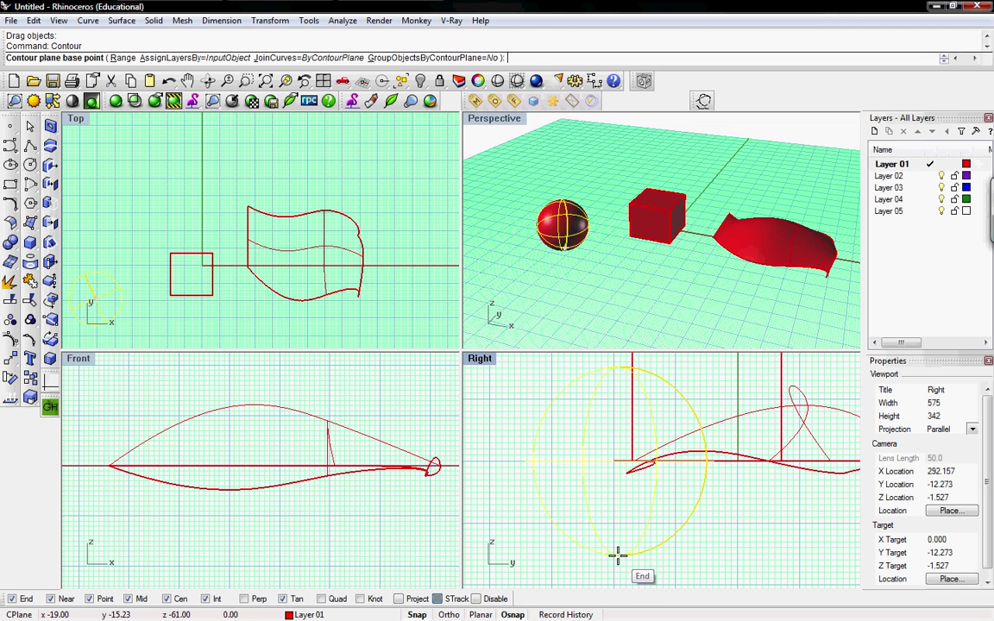
{"action": "left_click", "coordinate": [617, 556]}
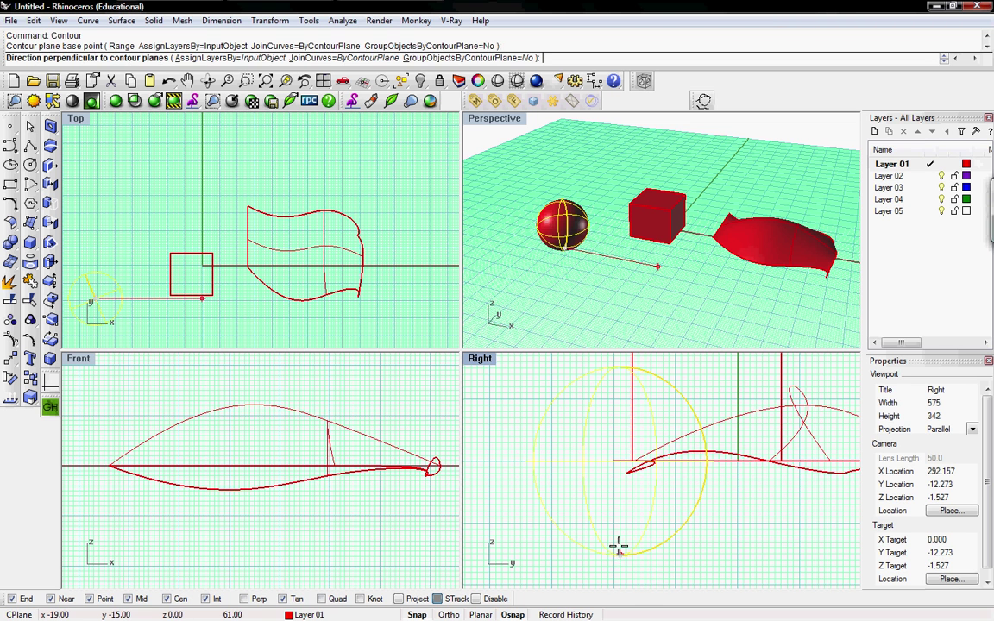
{"action": "left_click", "coordinate": [621, 367]}
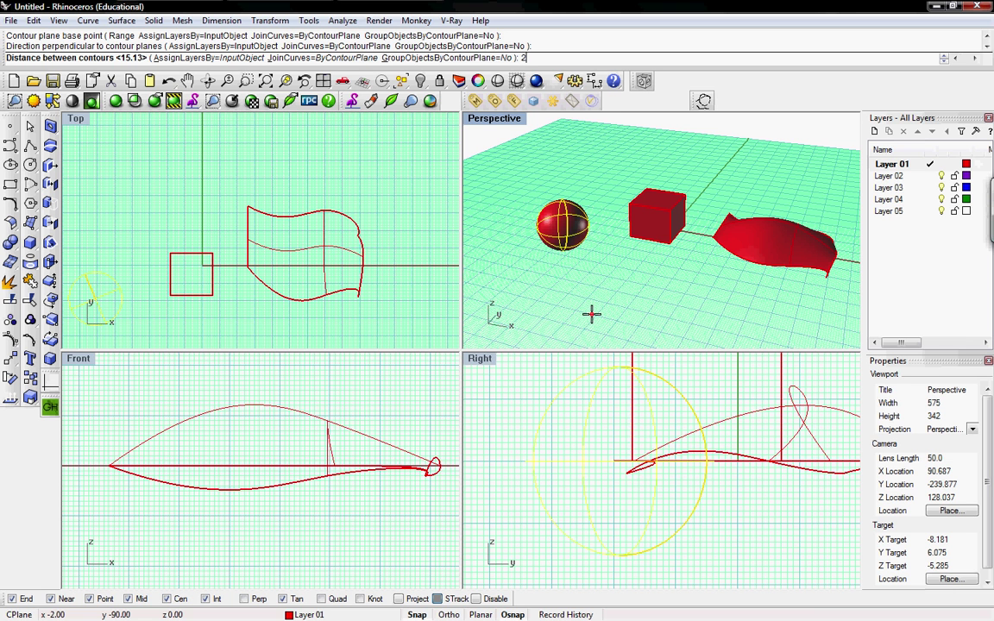
{"action": "key", "text": "Return"}
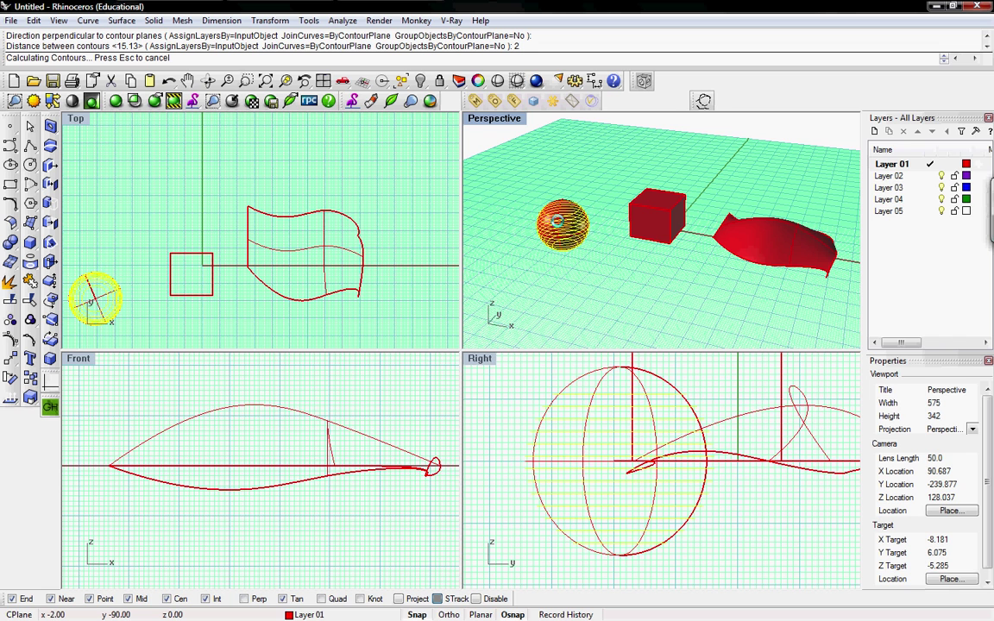
Step: Maximize the Perspective view, group the sphere's contour curves and drag them off the sphere
{"action": "double_click", "coordinate": [504, 121]}
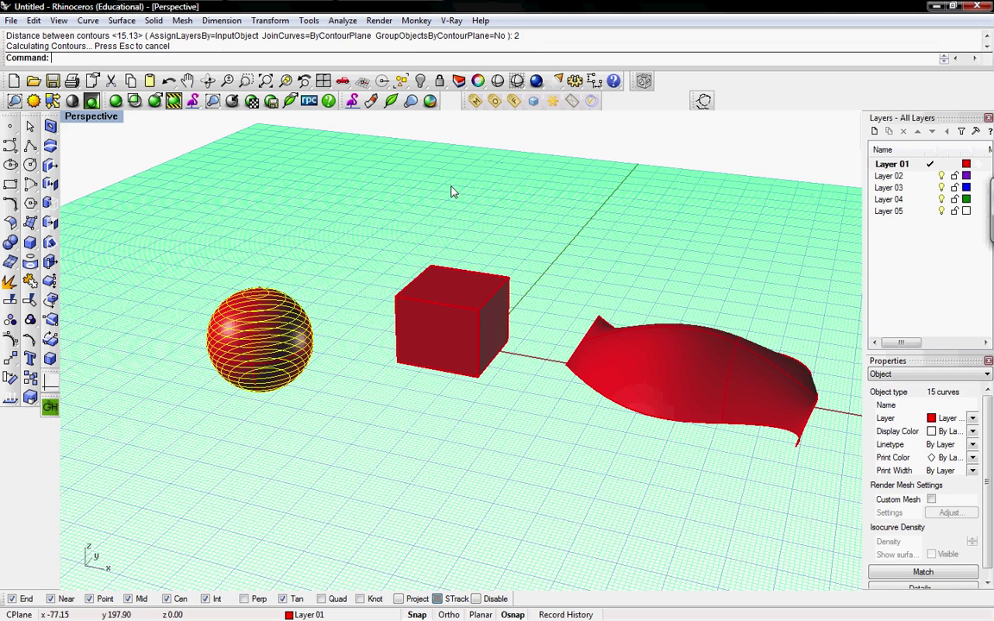
{"action": "right_click_drag", "start_coordinate": [268, 359], "coordinate": [346, 328], "text": "shift"}
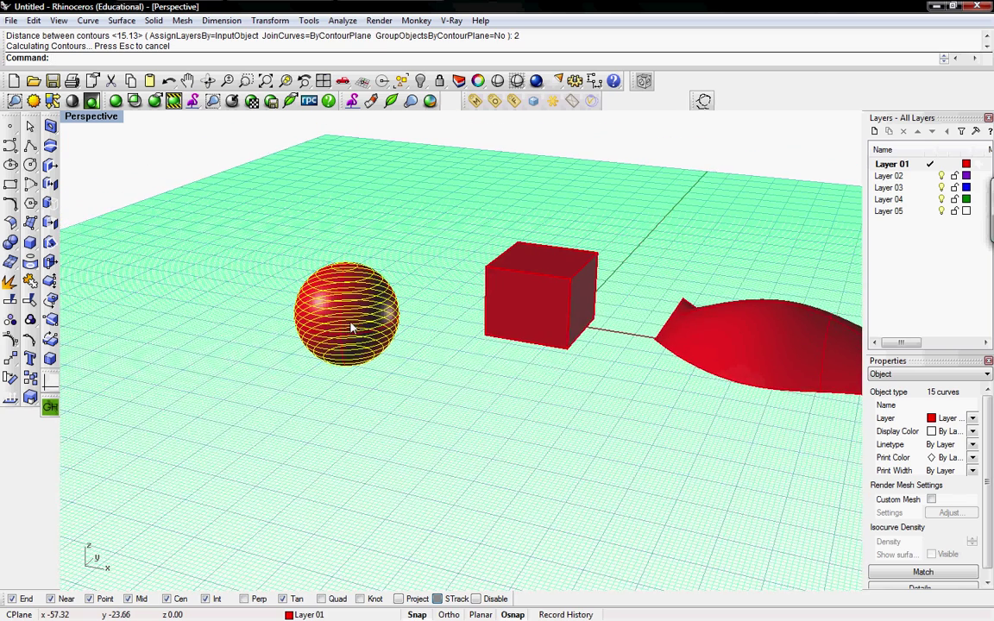
{"action": "scroll", "coordinate": [351, 326], "scroll_direction": "up", "scroll_amount": 1}
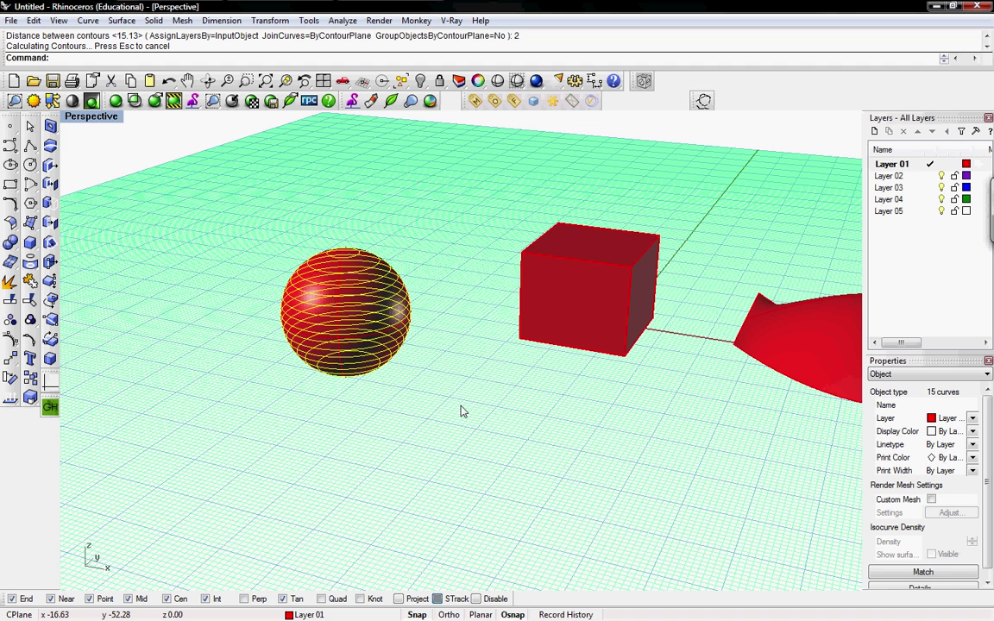
{"action": "type", "text": "Group"}
{"action": "key", "text": "Return"}
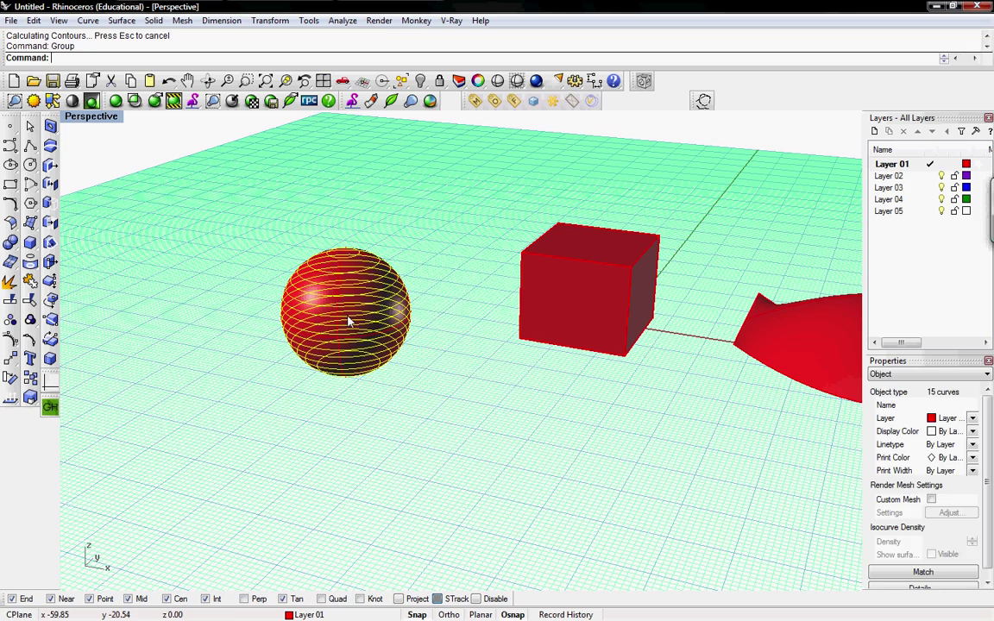
{"action": "left_click_drag", "start_coordinate": [349, 321], "coordinate": [484, 427]}
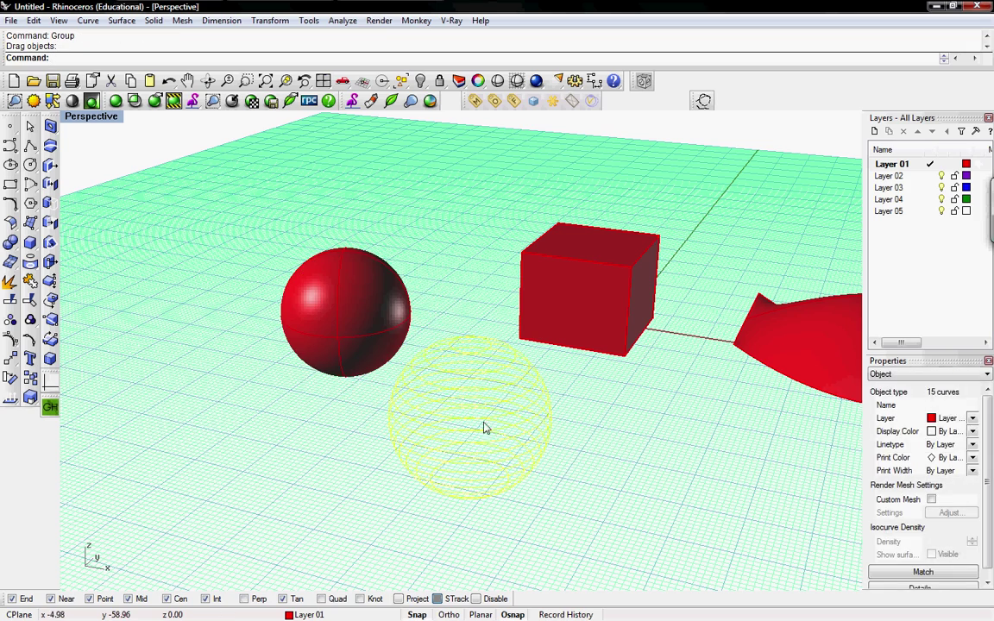
{"action": "left_click", "coordinate": [567, 469]}
Step: Window-select the 15 moved contour curves and delete them
{"action": "right_click_drag", "start_coordinate": [541, 477], "coordinate": [474, 426]}
{"action": "left_click", "coordinate": [484, 443]}
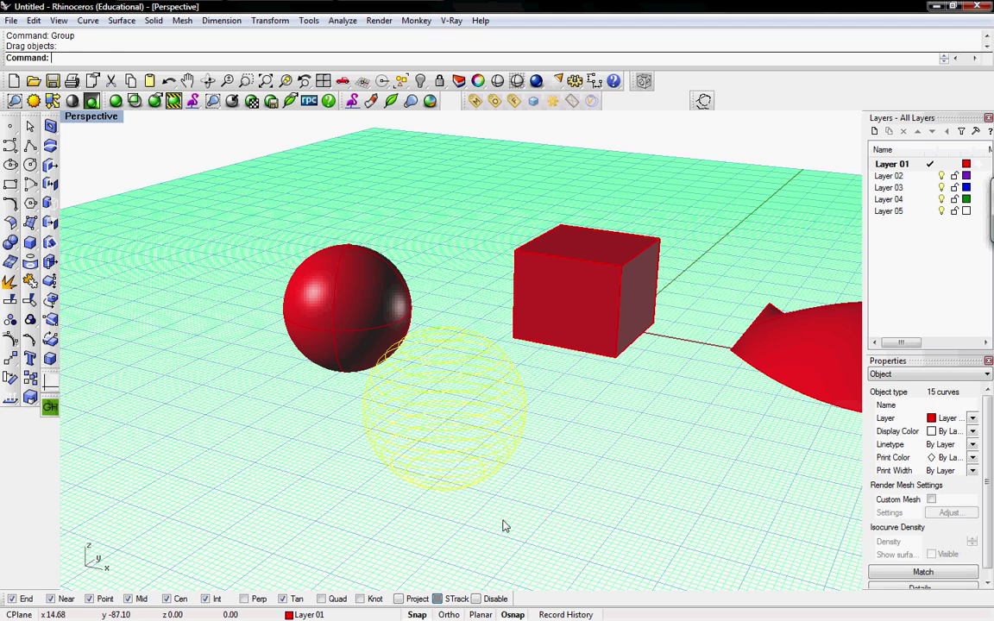
{"action": "left_click_drag", "start_coordinate": [505, 526], "coordinate": [441, 397]}
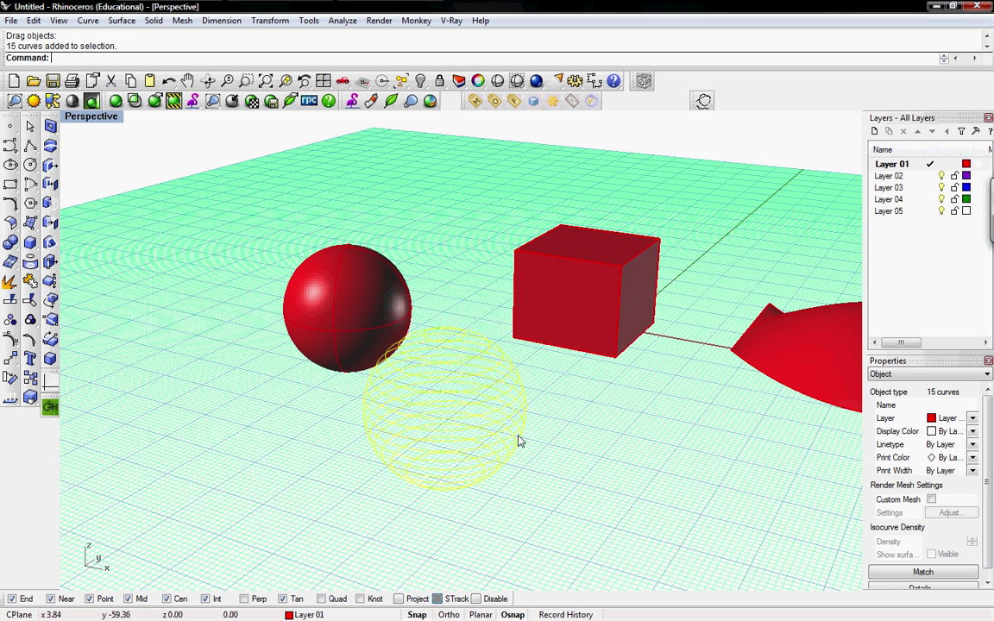
{"action": "key", "text": "Delete"}
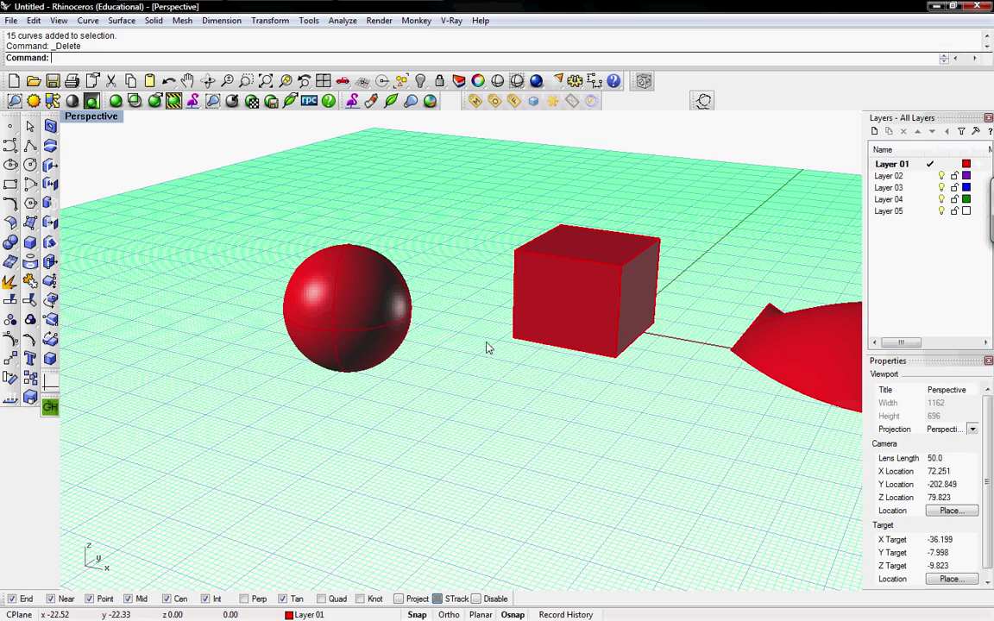
{"action": "right_click_drag", "start_coordinate": [486, 346], "coordinate": [417, 343], "text": "shift"}
Step: Contour the box from its lower corner to its opposite top corner at 2.00 spacing
{"action": "left_click", "coordinate": [400, 277]}
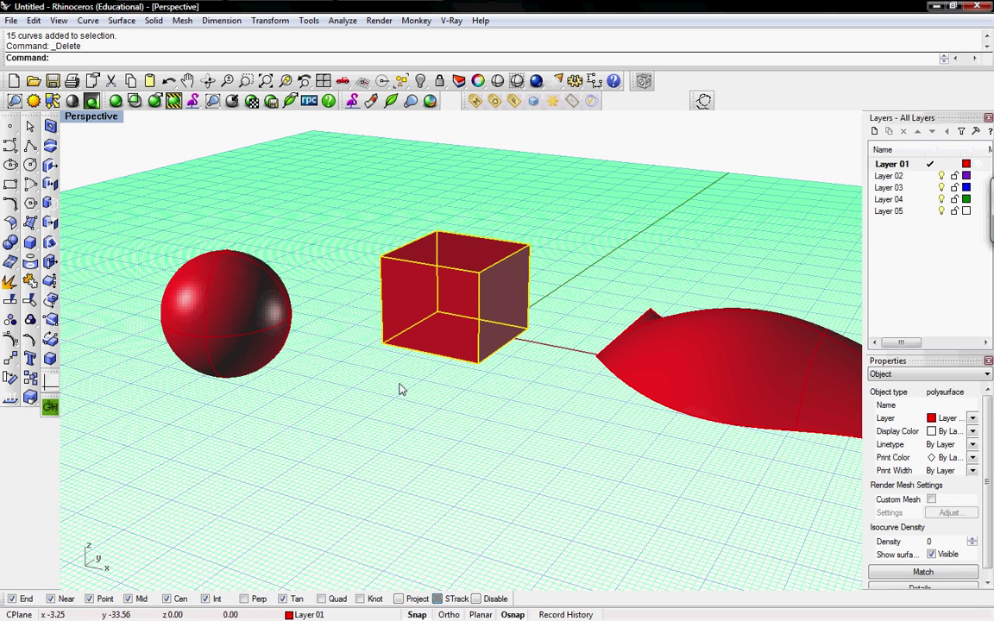
{"action": "type", "text": "COntour"}
{"action": "key", "text": "Return"}
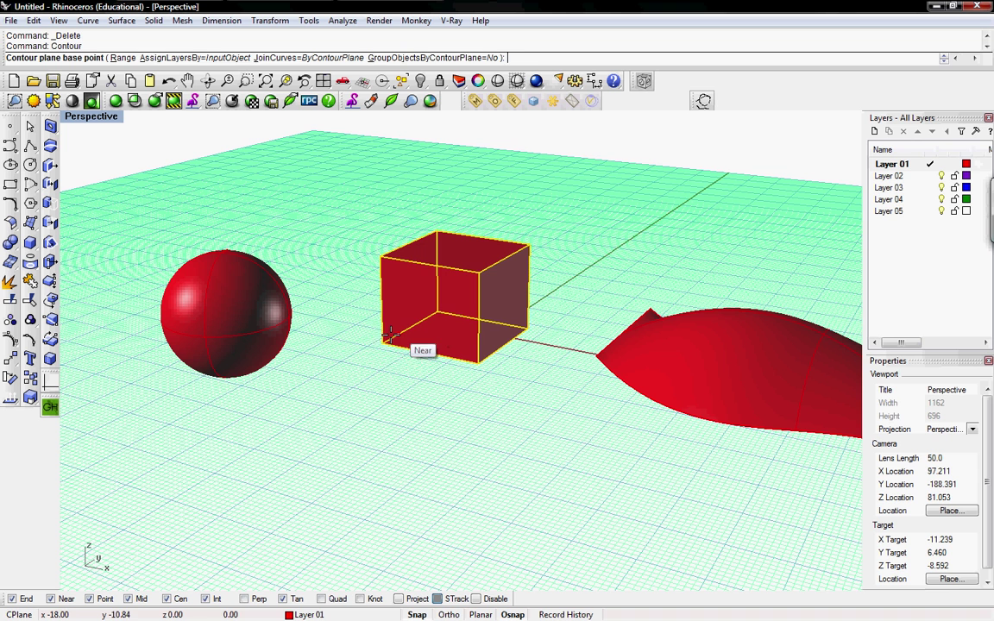
{"action": "left_click", "coordinate": [380, 342]}
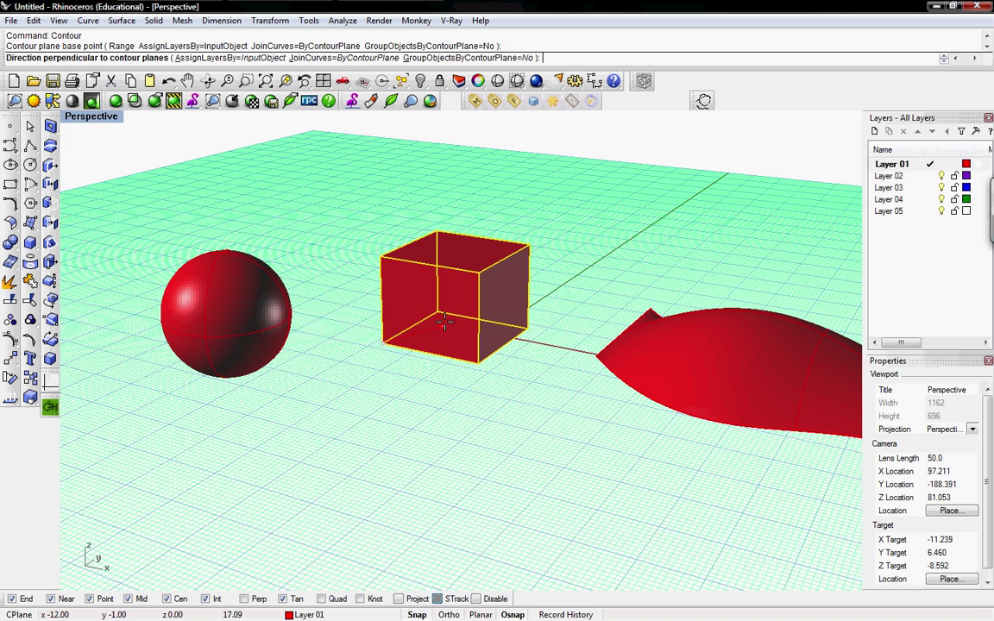
{"action": "left_click", "coordinate": [526, 250]}
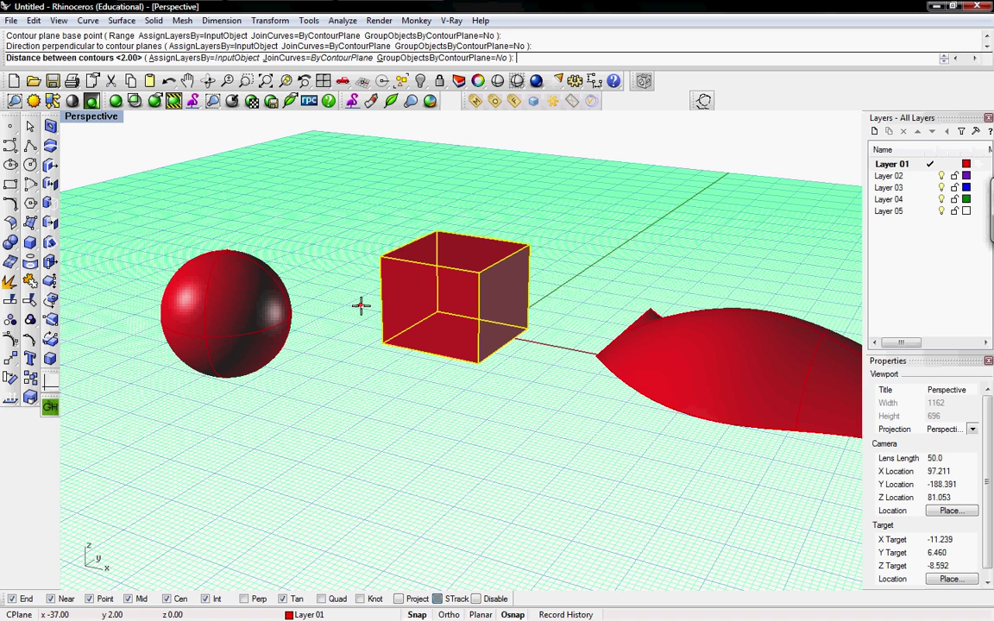
{"action": "key", "text": "Return"}
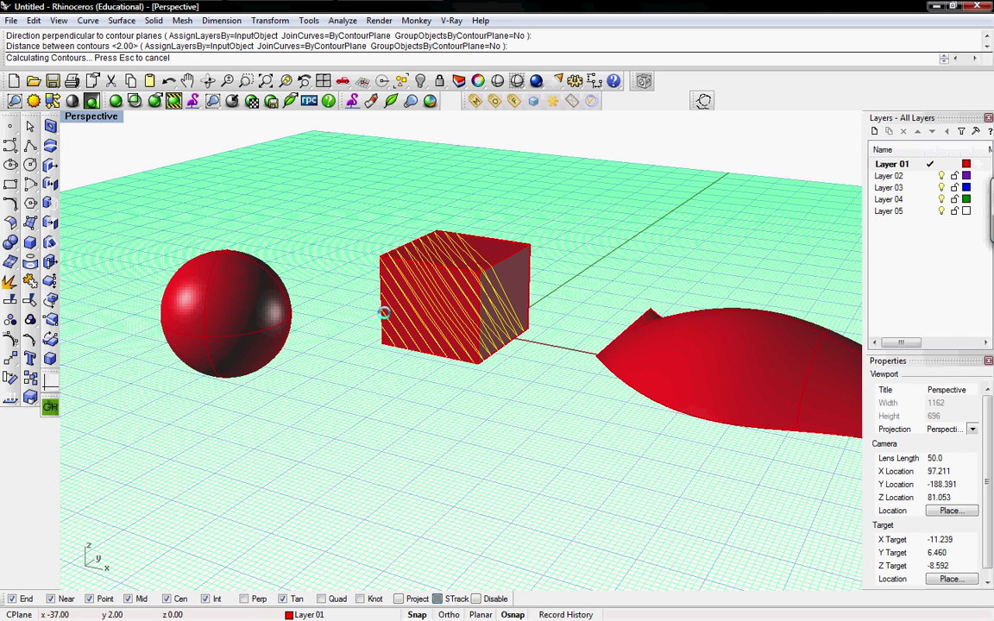
{"action": "left_click", "coordinate": [434, 307]}
{"action": "left_click_drag", "start_coordinate": [433, 308], "coordinate": [337, 417]}
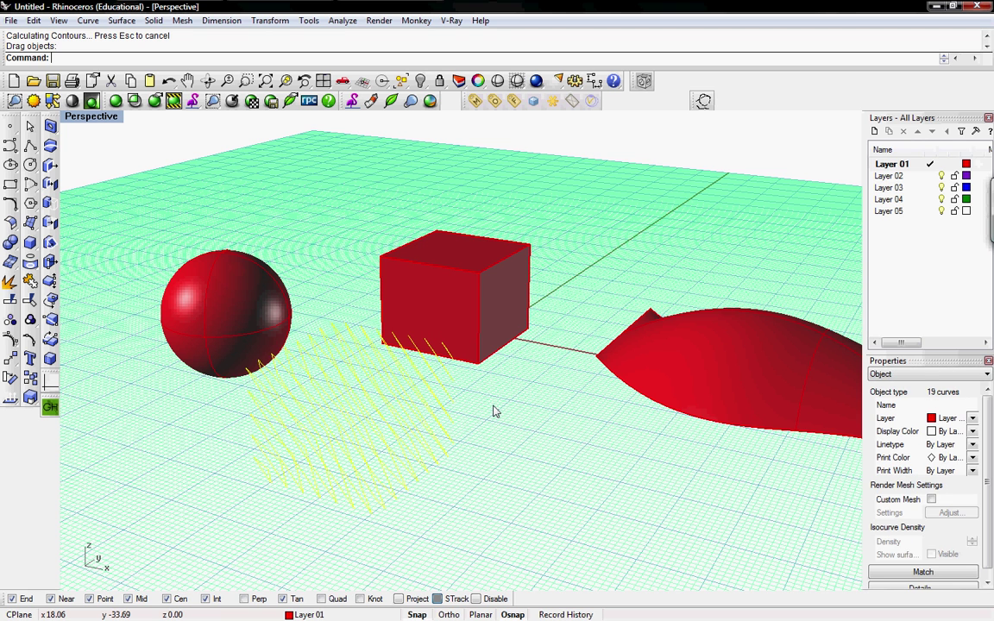
{"action": "left_click", "coordinate": [496, 411]}
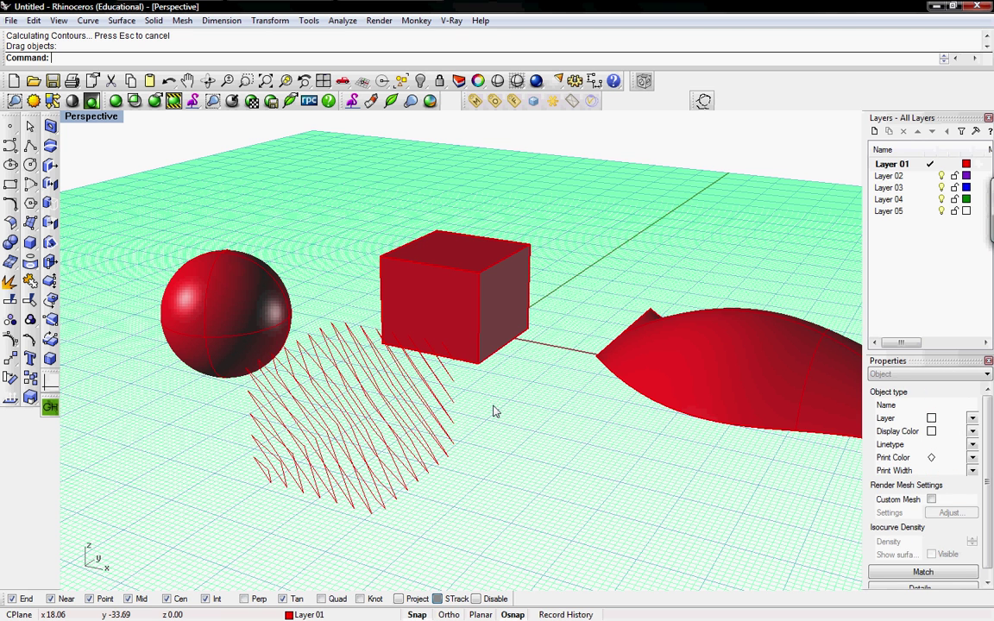
{"action": "left_click", "coordinate": [349, 420]}
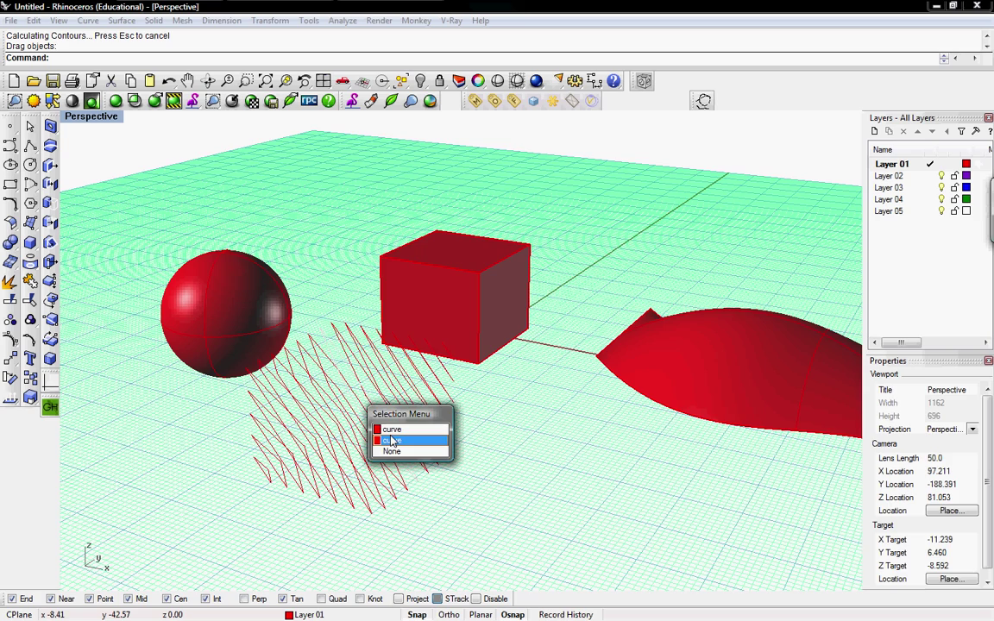
{"action": "left_click", "coordinate": [391, 441]}
{"action": "right_click_drag", "start_coordinate": [477, 443], "coordinate": [455, 443]}
{"action": "left_click", "coordinate": [355, 399]}
{"action": "left_click", "coordinate": [333, 395]}
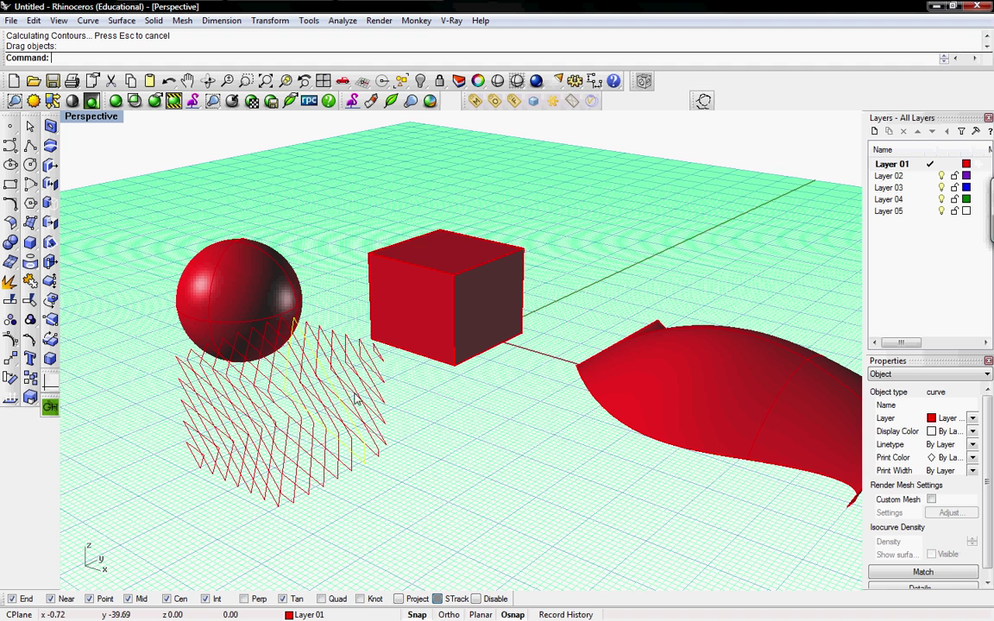
{"action": "left_click", "coordinate": [327, 399]}
{"action": "left_click", "coordinate": [377, 388]}
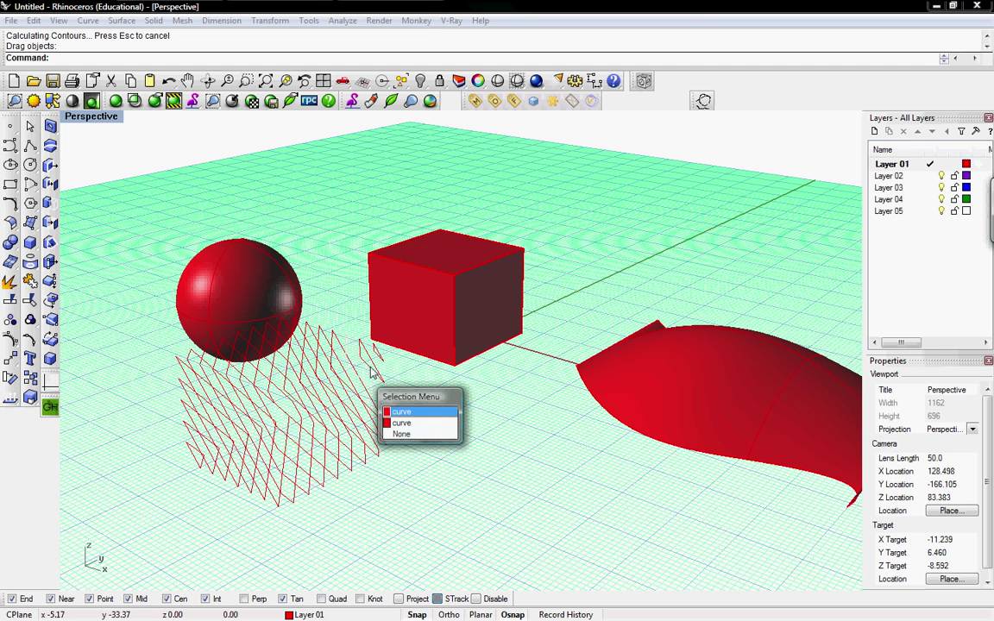
{"action": "left_click", "coordinate": [389, 403]}
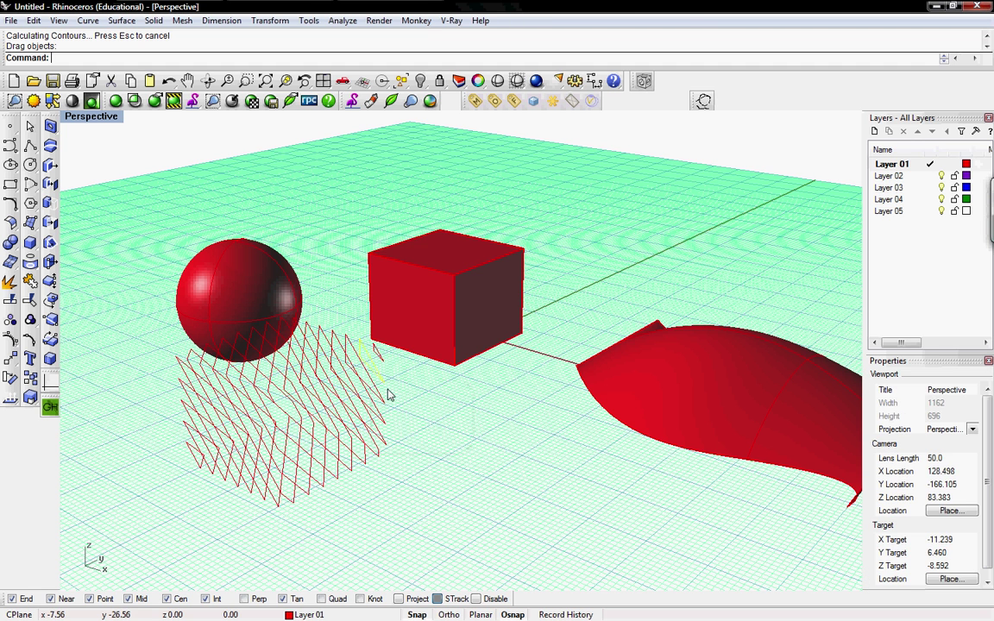
{"action": "left_click", "coordinate": [338, 393]}
{"action": "left_click", "coordinate": [377, 432]}
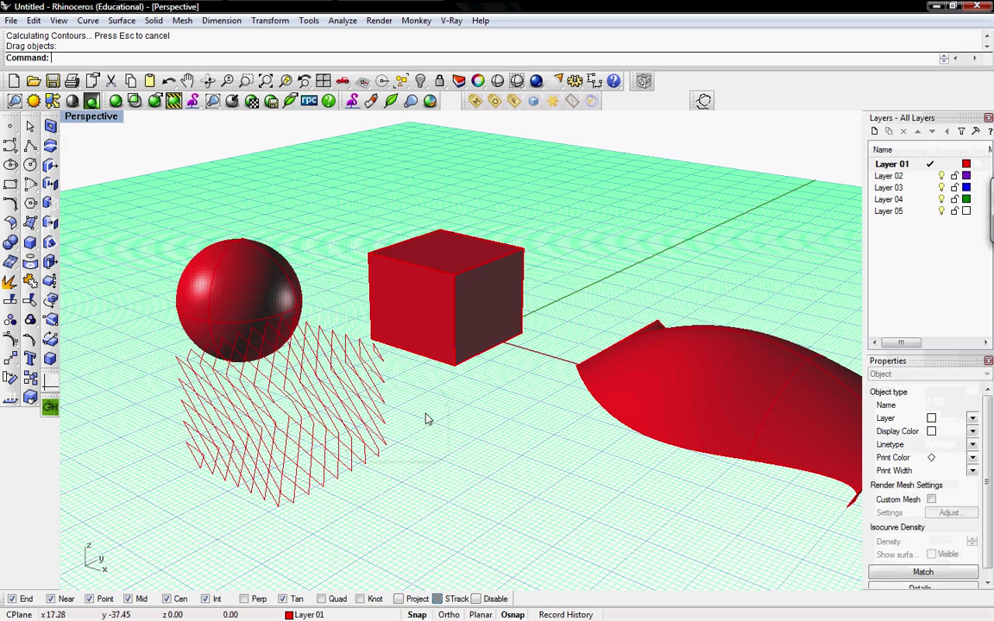
{"action": "left_click", "coordinate": [408, 490]}
{"action": "right_click_drag", "start_coordinate": [408, 490], "coordinate": [473, 508]}
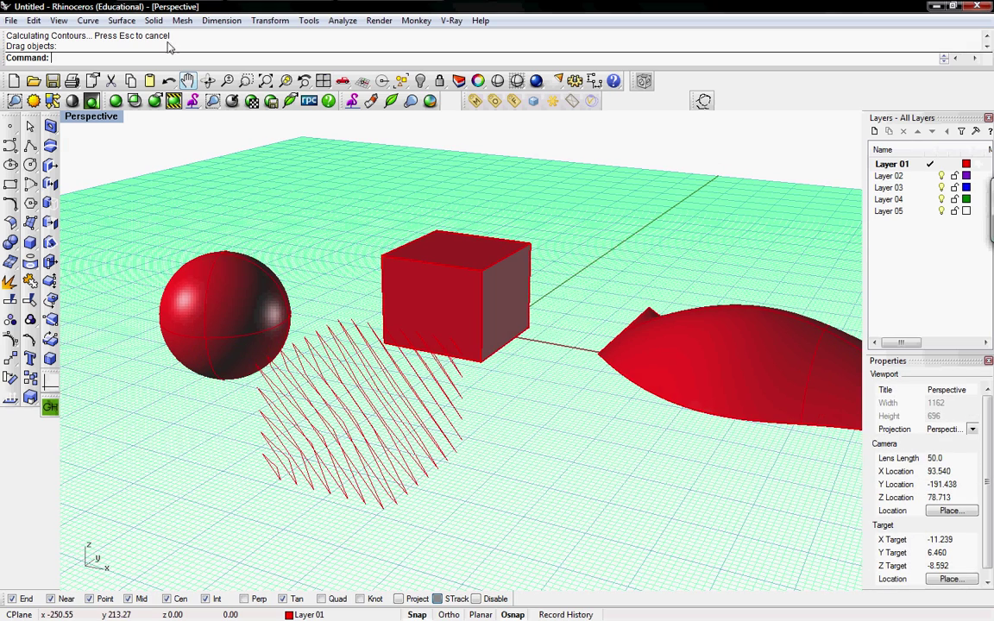
Step: Run Contour with AssignLayersBy=CurrentLayer and crossing-select the sphere, box and contour curves
{"action": "type", "text": "COn"}
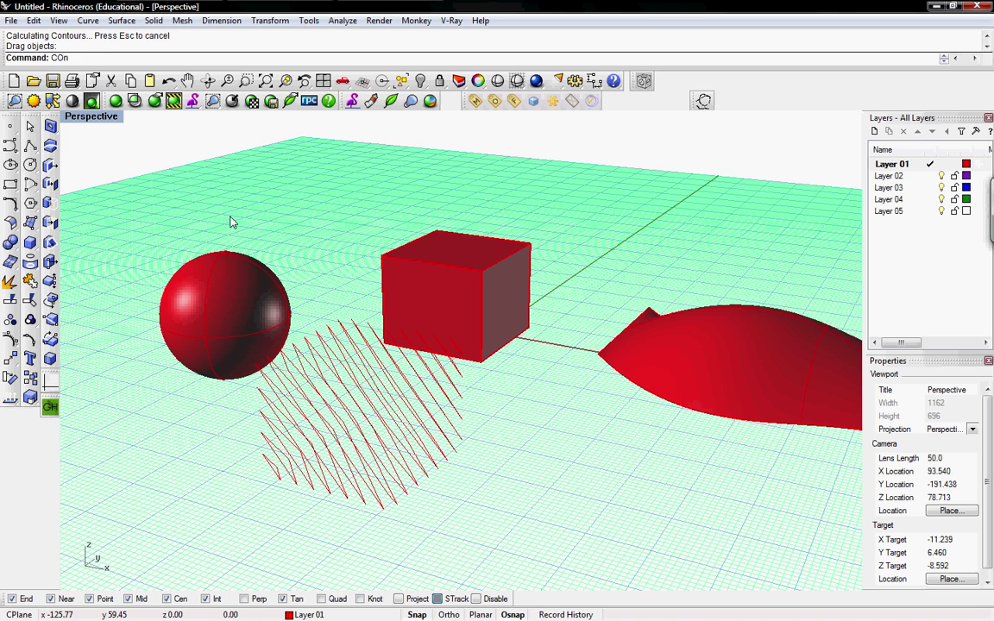
{"action": "type", "text": "tour"}
{"action": "key", "text": "Return"}
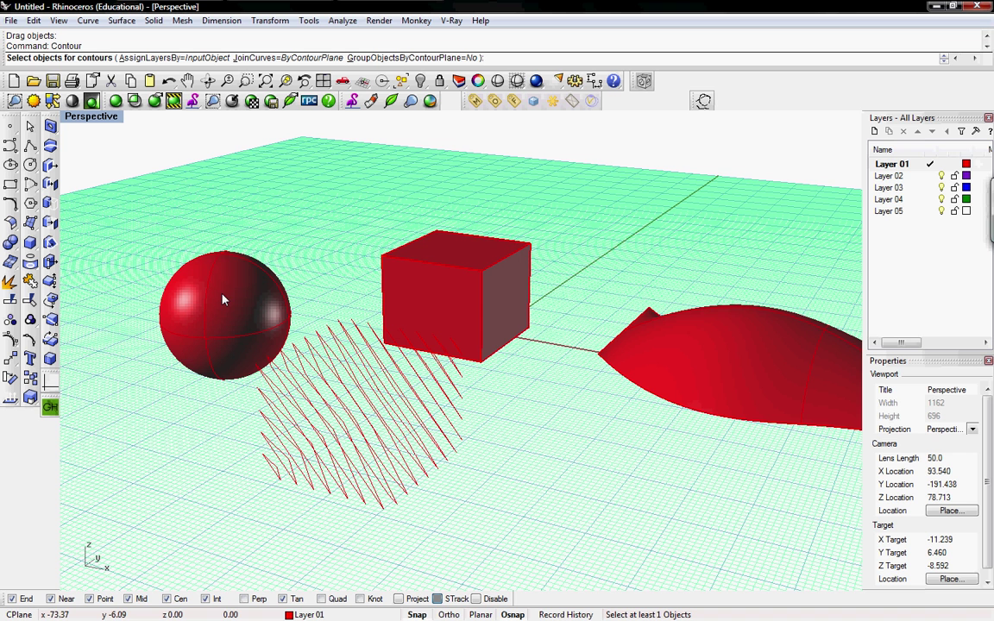
{"action": "left_click", "coordinate": [183, 58]}
{"action": "left_click", "coordinate": [148, 57]}
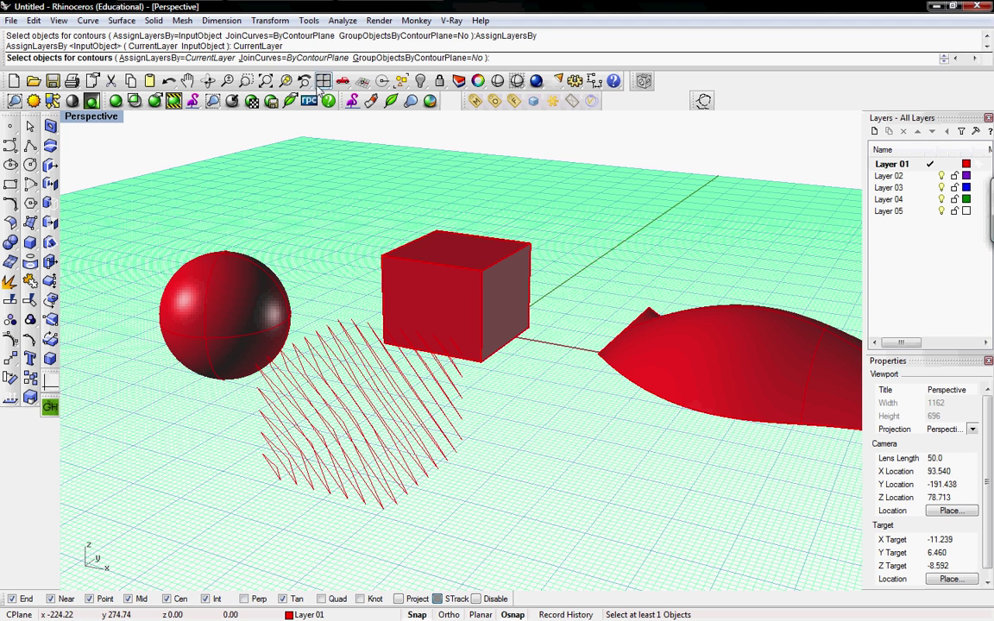
{"action": "left_click_drag", "start_coordinate": [474, 517], "coordinate": [259, 328]}
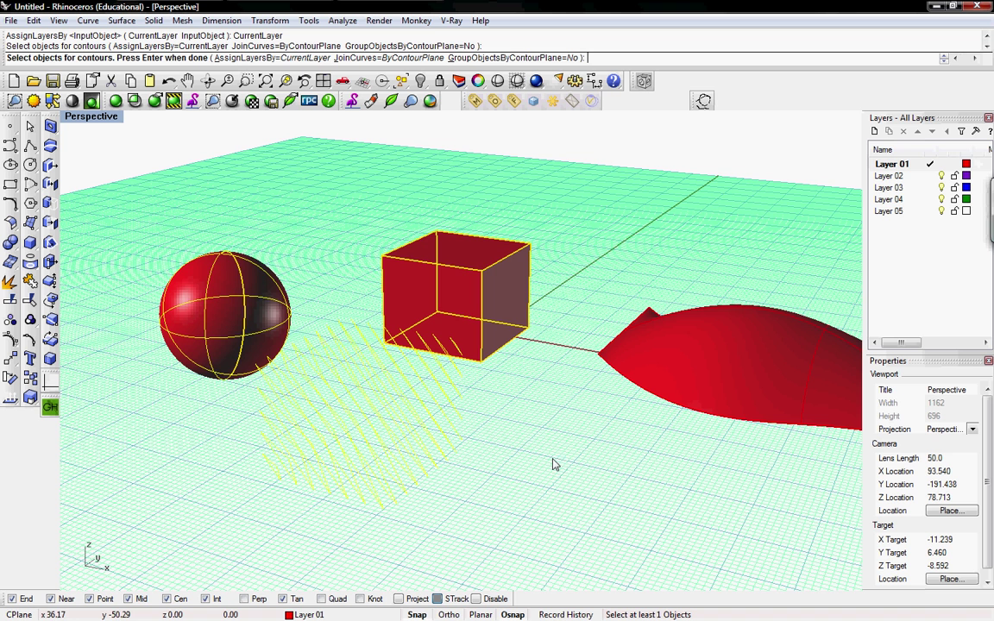
Step: Drop the sphere and box from the selection and end the Contour command
{"action": "left_click", "coordinate": [414, 276], "text": "ctrl"}
{"action": "left_click", "coordinate": [268, 298], "text": "ctrl"}
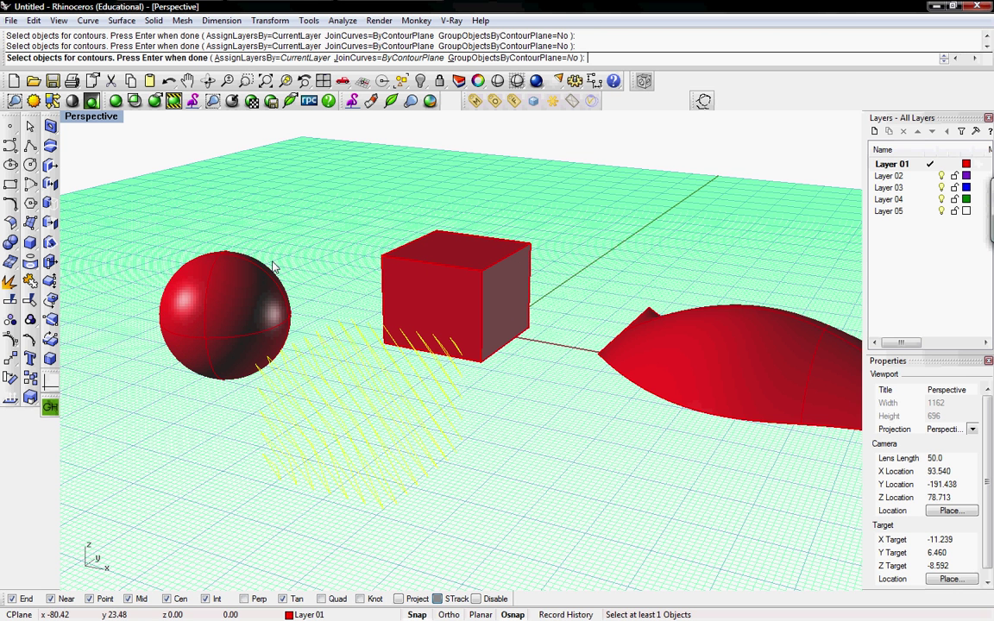
{"action": "right_click_drag", "start_coordinate": [391, 401], "coordinate": [324, 432]}
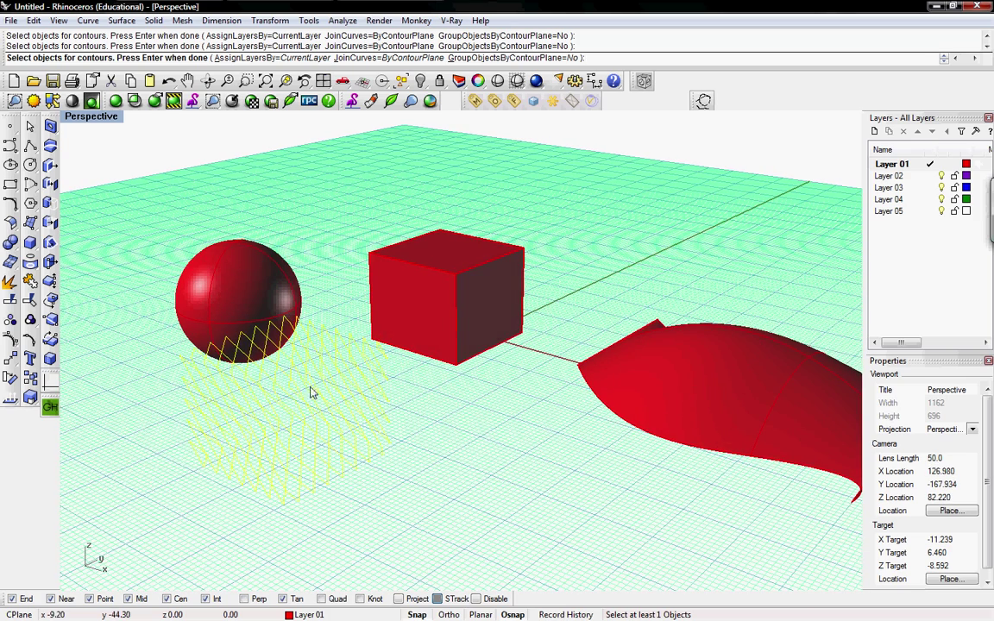
{"action": "key", "text": "Return"}
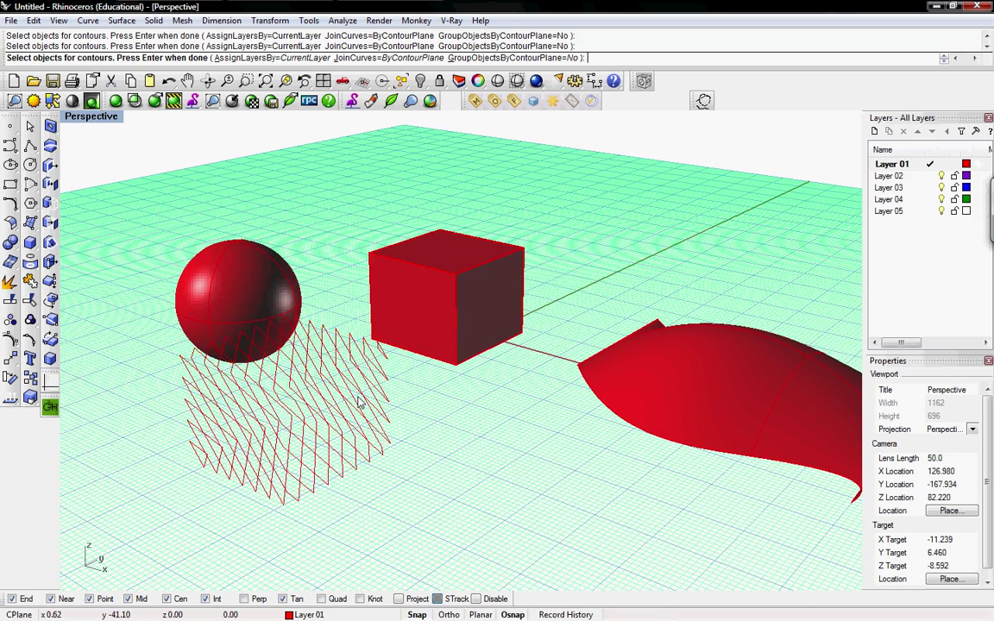
Step: Window-select the old contour curves, excluding the sphere and box, and delete them
{"action": "left_click_drag", "start_coordinate": [158, 325], "coordinate": [160, 280]}
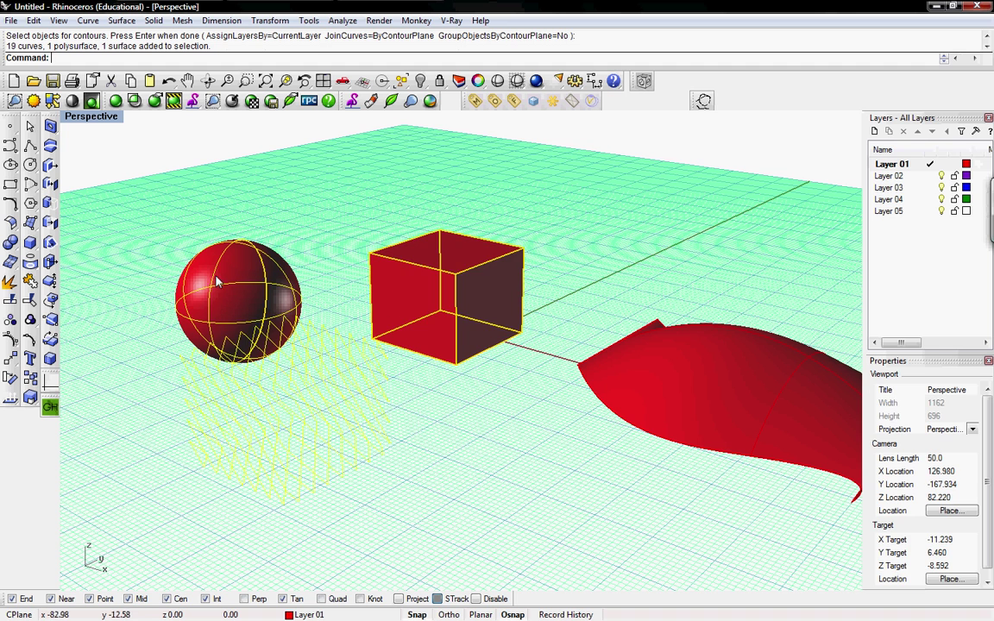
{"action": "left_click", "coordinate": [221, 252]}
{"action": "left_click_drag", "start_coordinate": [419, 479], "coordinate": [153, 326]}
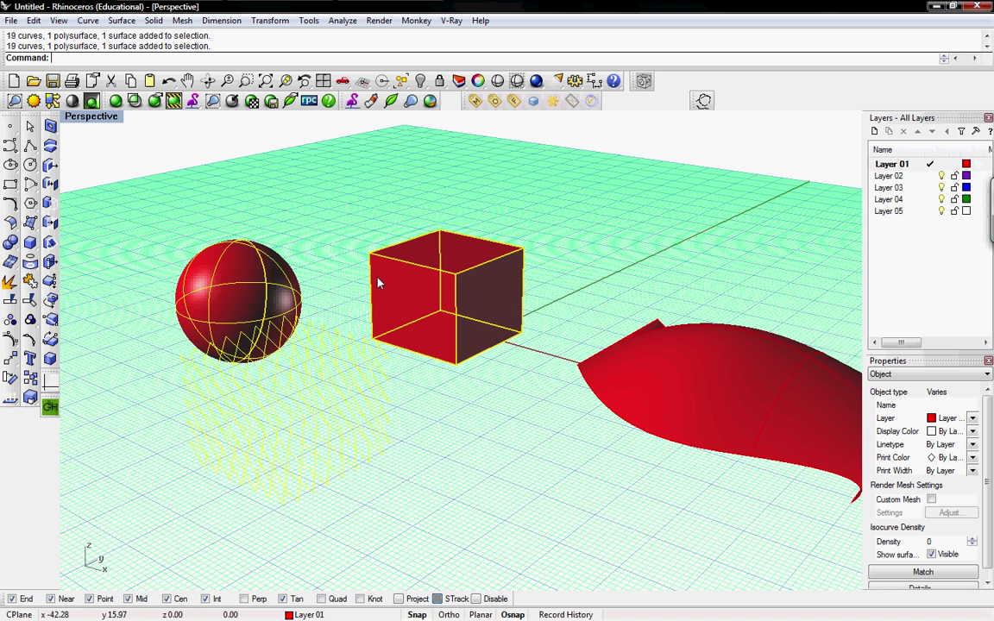
{"action": "left_click", "coordinate": [240, 295], "text": "ctrl"}
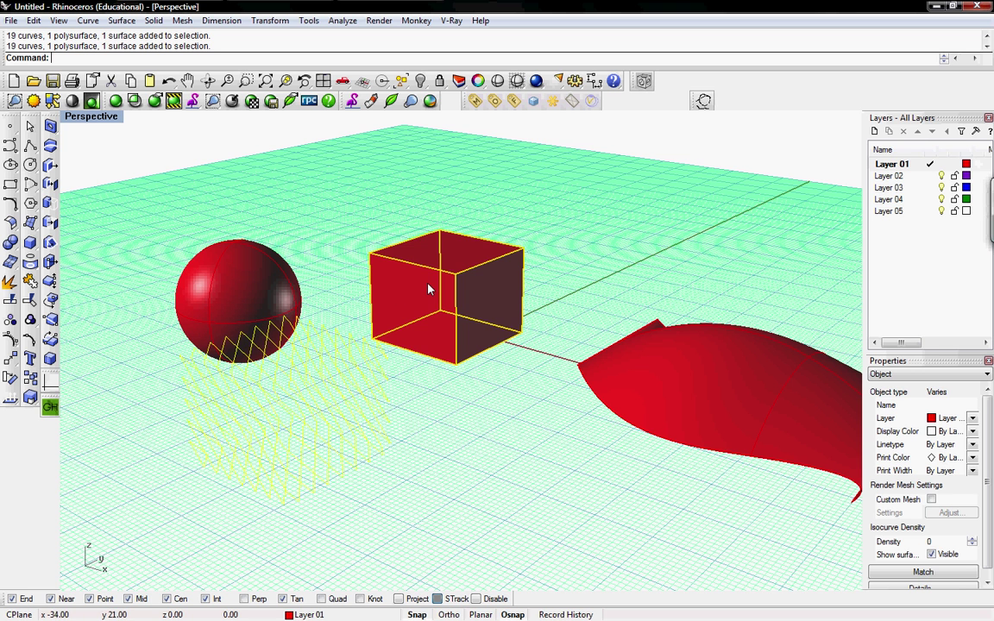
{"action": "left_click", "coordinate": [405, 293], "text": "ctrl"}
{"action": "key", "text": "Delete"}
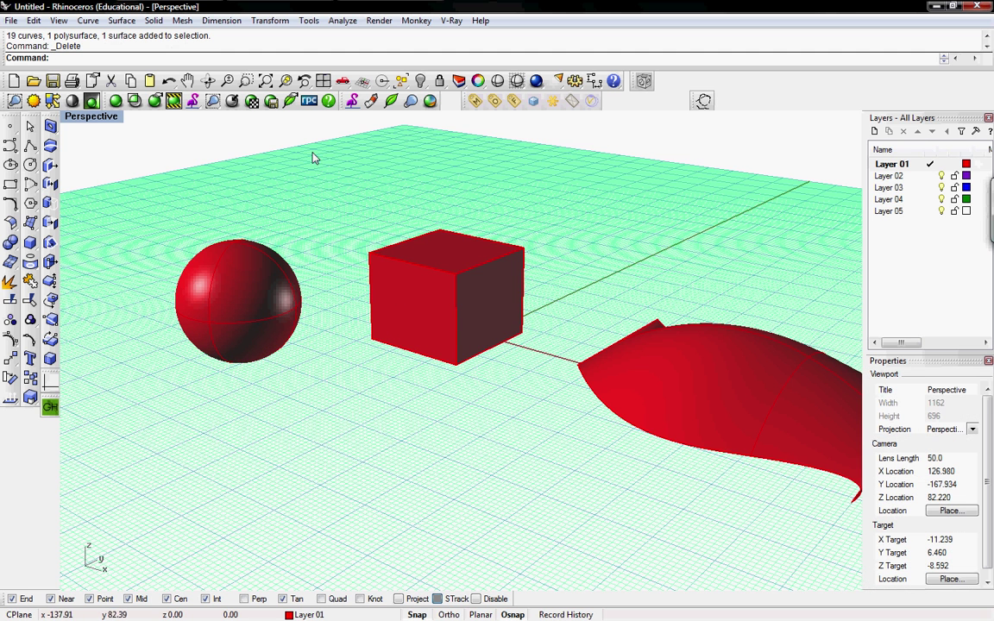
Step: Start Contour with the JoinCurves option set to leave curves unjoined
{"action": "type", "text": "COntour"}
{"action": "key", "text": "Return"}
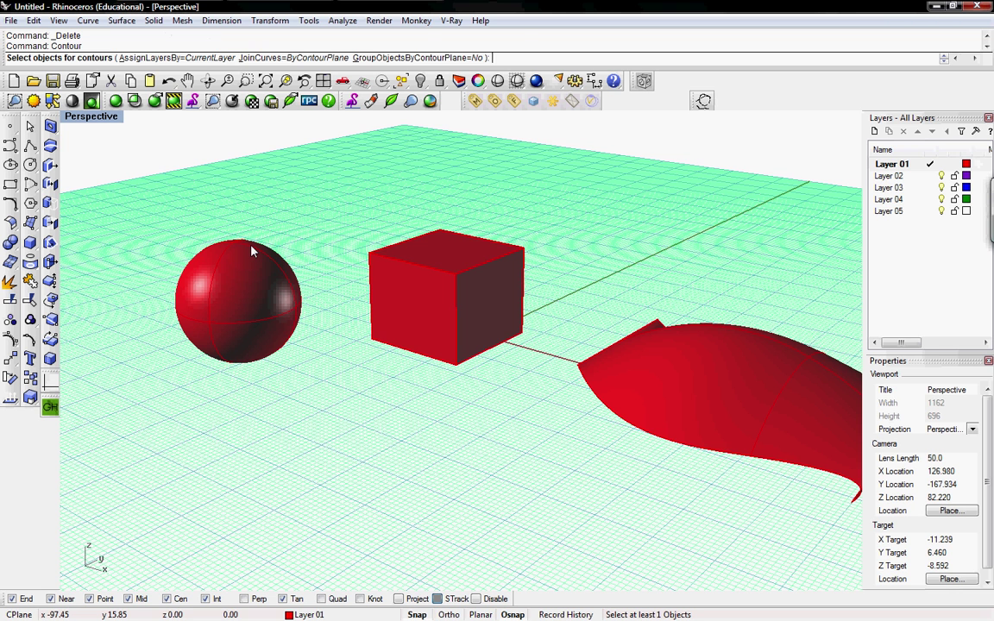
{"action": "left_click", "coordinate": [282, 58]}
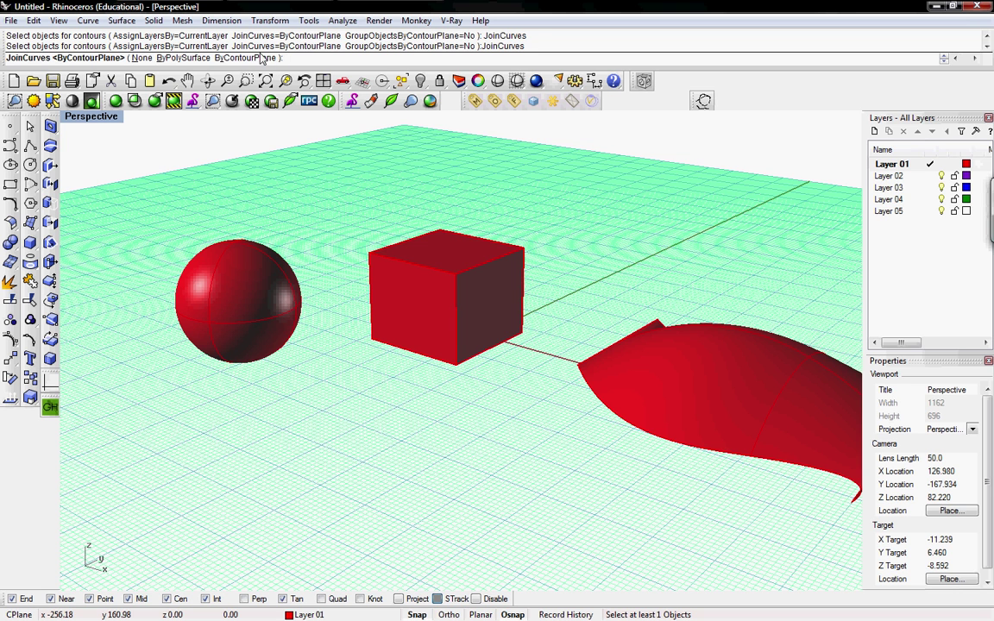
{"action": "left_click", "coordinate": [142, 58]}
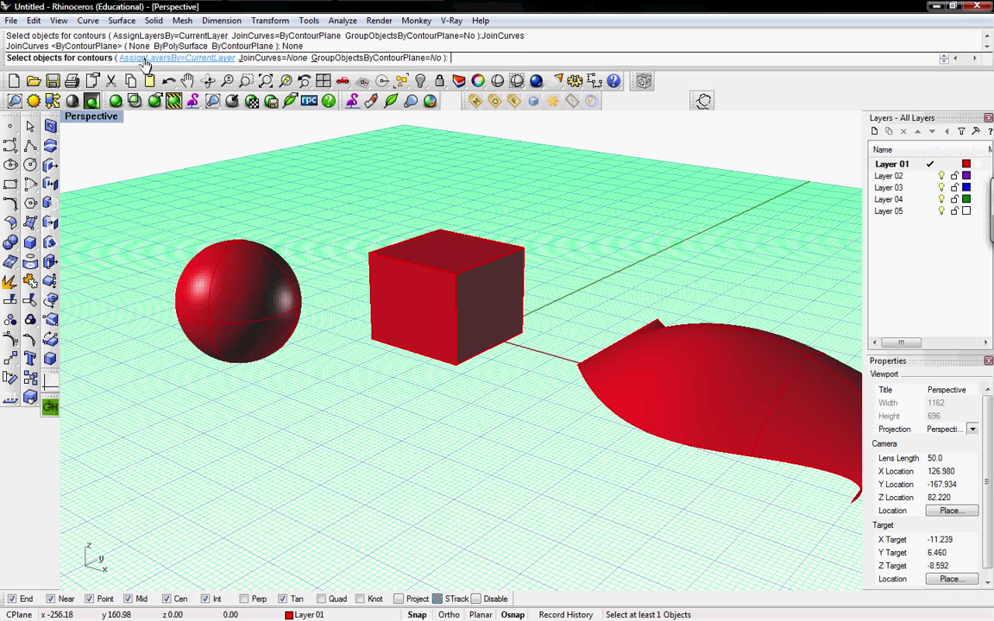
Step: Contour the box corner-to-top-corner at 2.00 spacing and move the 76 curves in front of the sphere
{"action": "right_click_drag", "start_coordinate": [330, 149], "coordinate": [385, 416]}
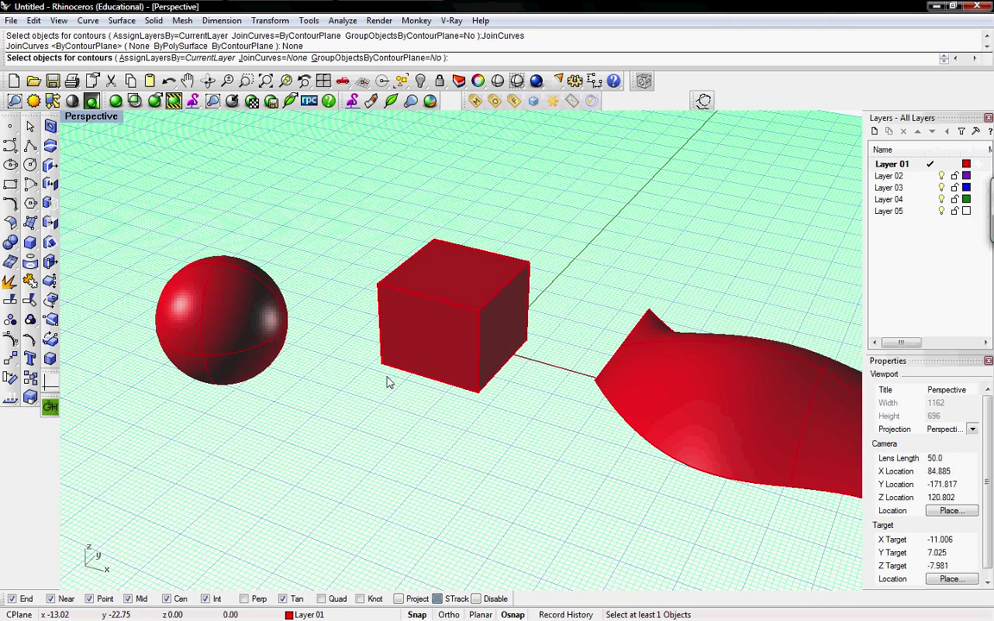
{"action": "left_click", "coordinate": [444, 365]}
{"action": "key", "text": "Return"}
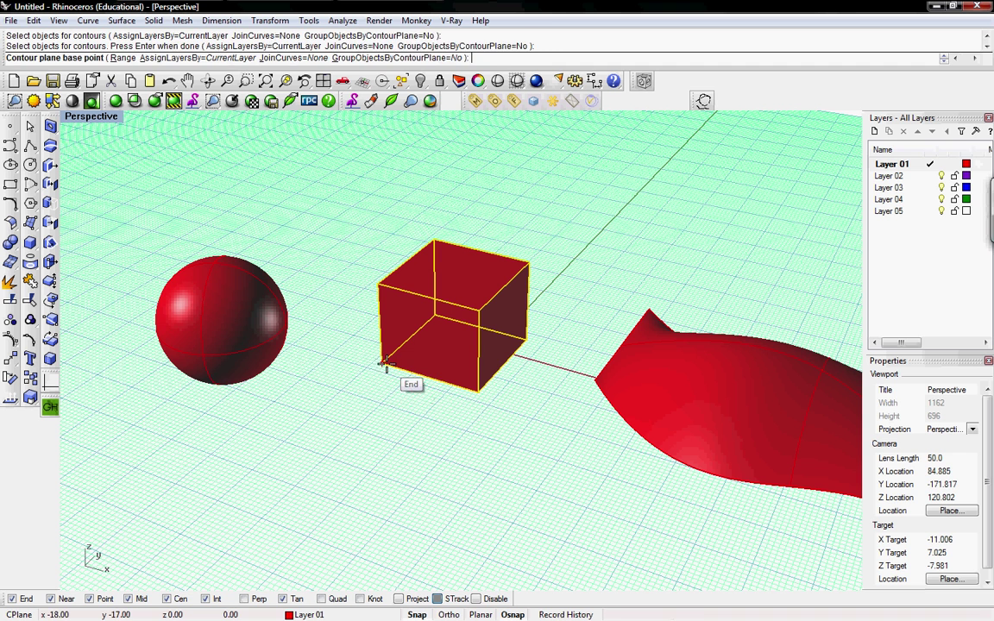
{"action": "left_click", "coordinate": [385, 362]}
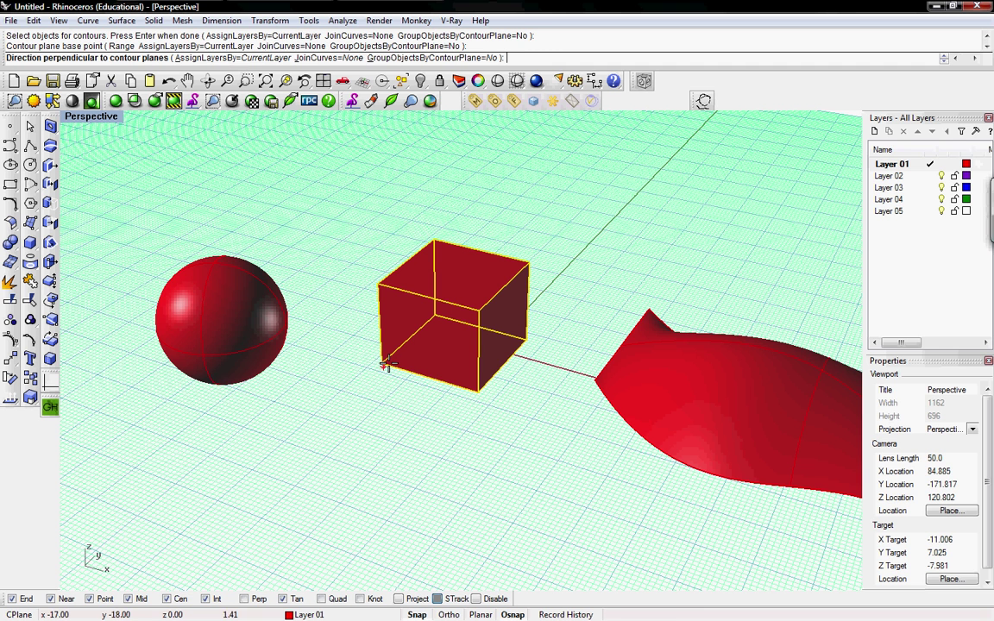
{"action": "left_click", "coordinate": [528, 265]}
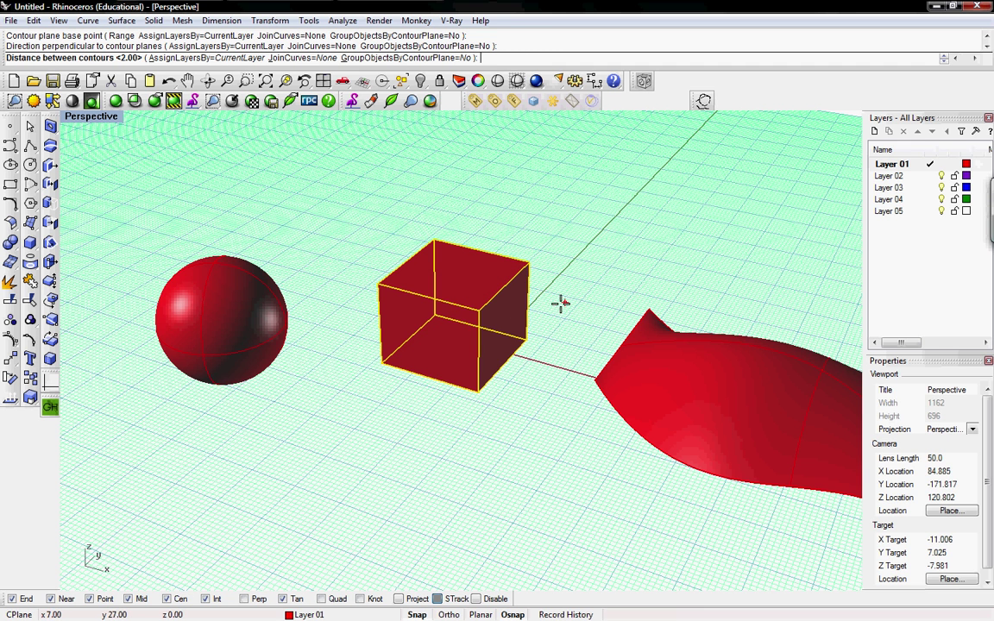
{"action": "key", "text": "Return"}
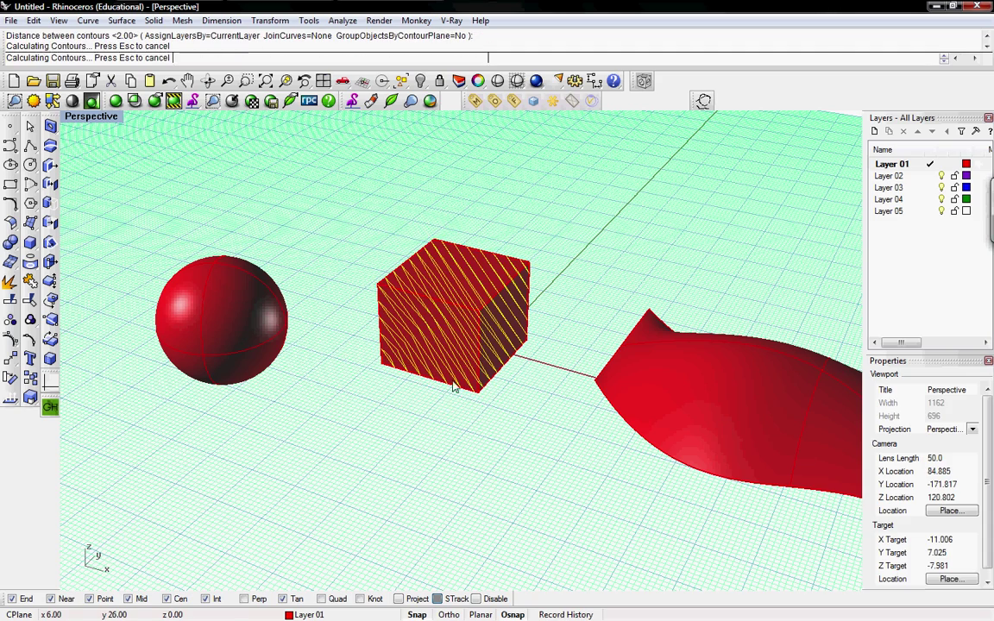
{"action": "left_click_drag", "start_coordinate": [440, 341], "coordinate": [326, 469]}
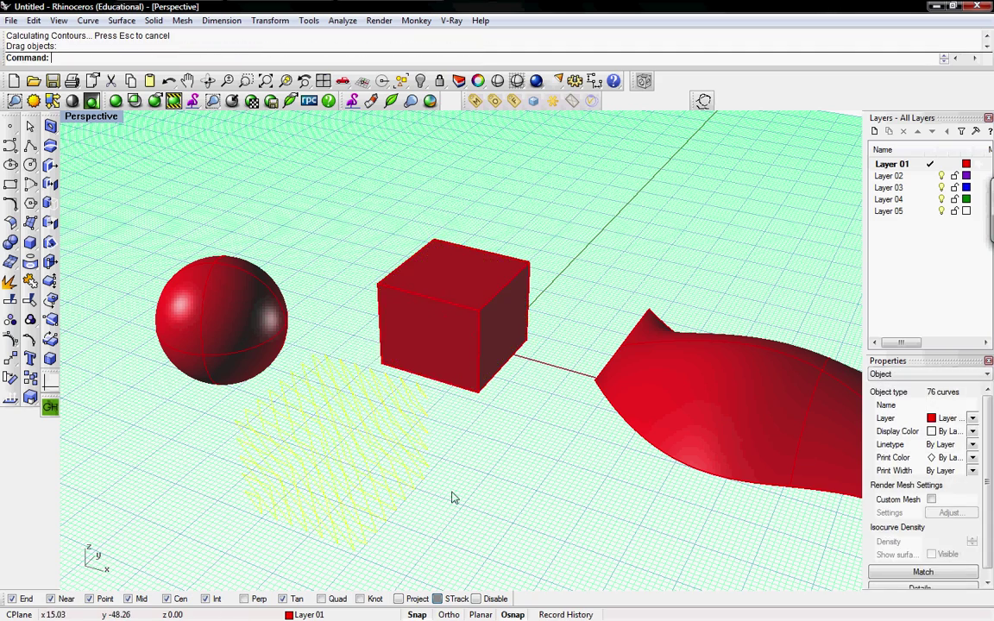
Step: Select individual box contour curves, choosing among overlapping ones from the Selection Menu
{"action": "right_click_drag", "start_coordinate": [454, 496], "coordinate": [428, 482]}
{"action": "key", "text": "Escape"}
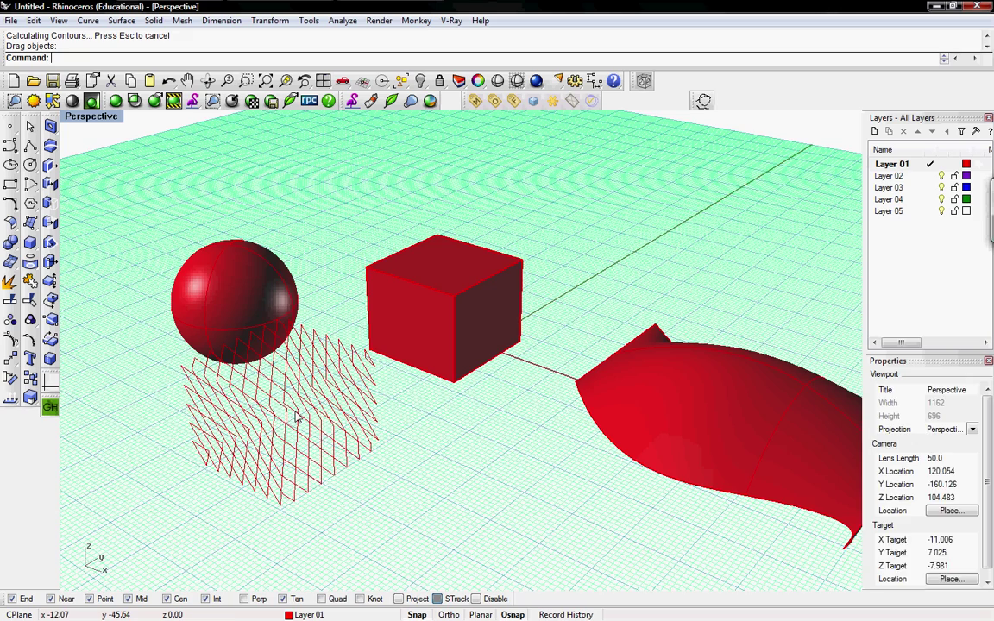
{"action": "left_click", "coordinate": [292, 417]}
{"action": "right_click_drag", "start_coordinate": [284, 395], "coordinate": [294, 395]}
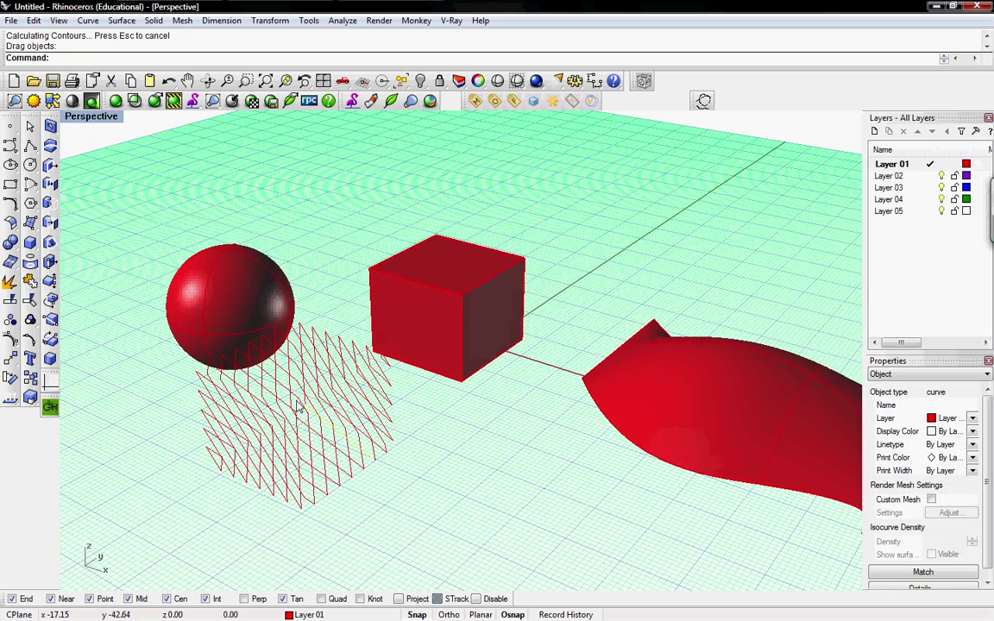
{"action": "scroll", "coordinate": [293, 394], "scroll_direction": "up", "scroll_amount": 3}
{"action": "left_click", "coordinate": [345, 427]}
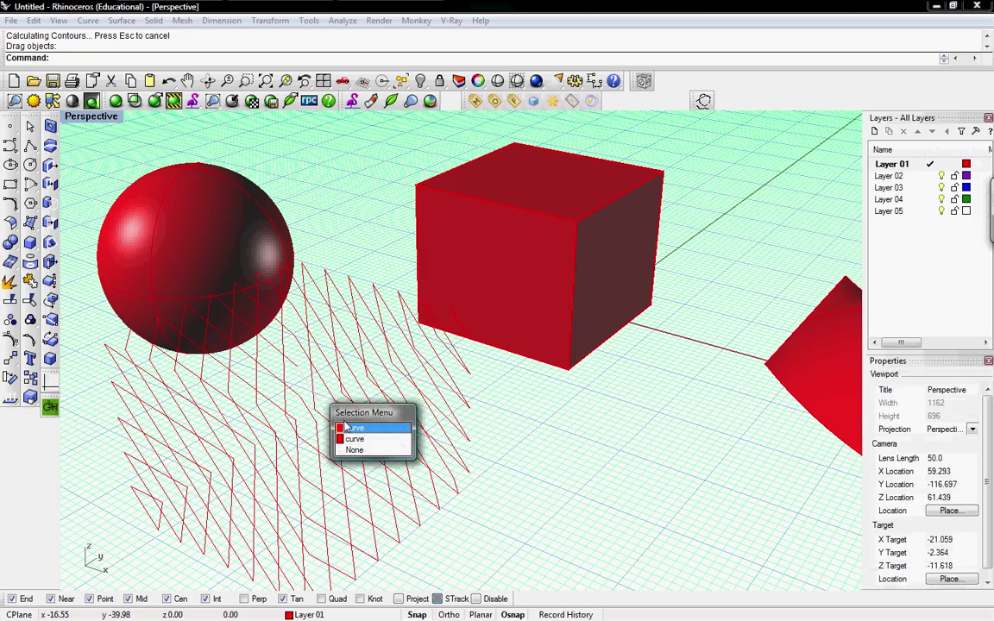
{"action": "key", "text": "Return"}
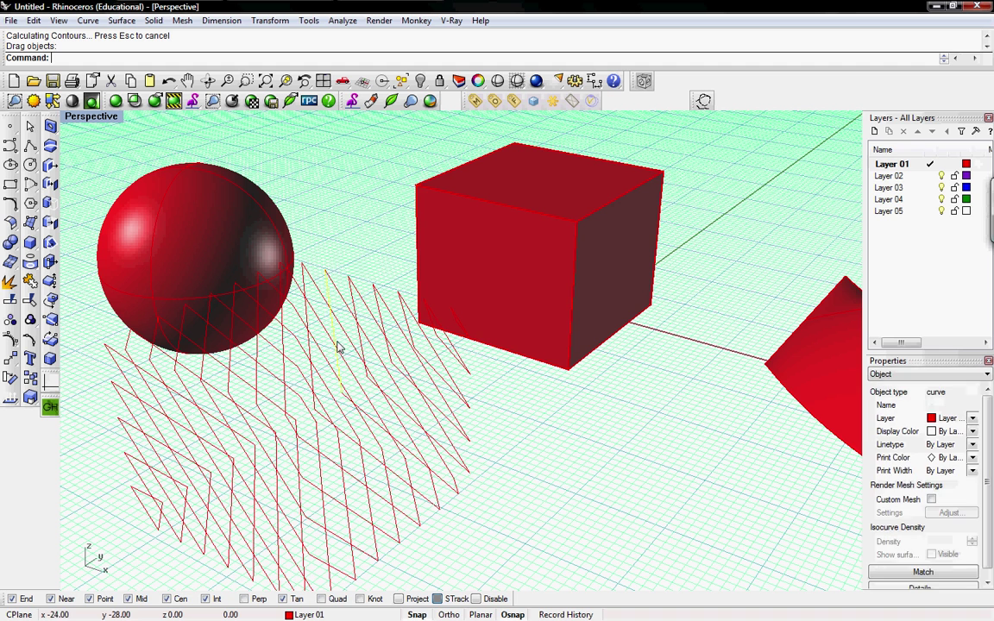
{"action": "left_click", "coordinate": [352, 319]}
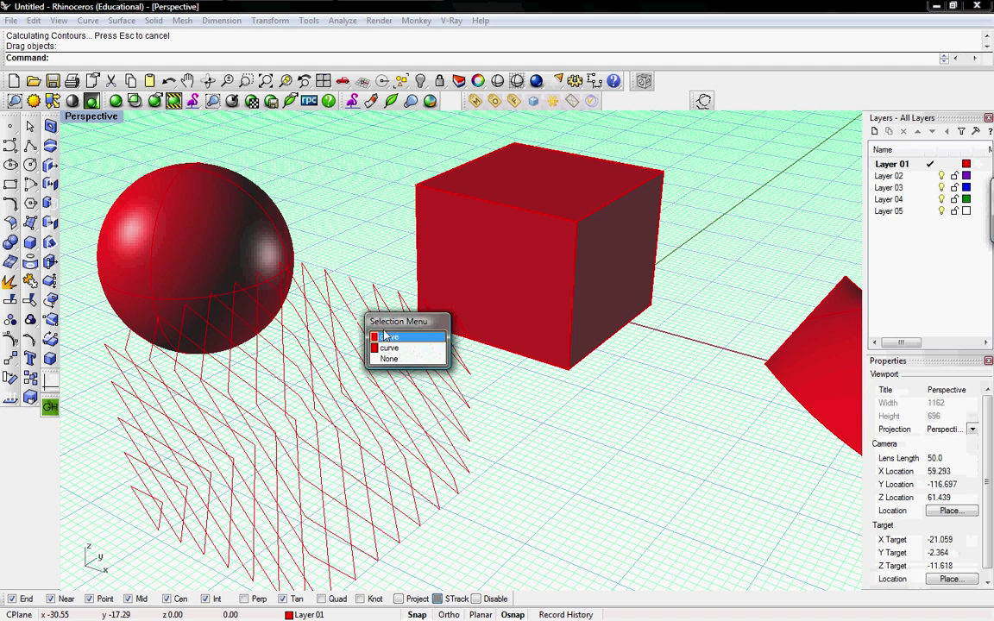
{"action": "left_click", "coordinate": [386, 339]}
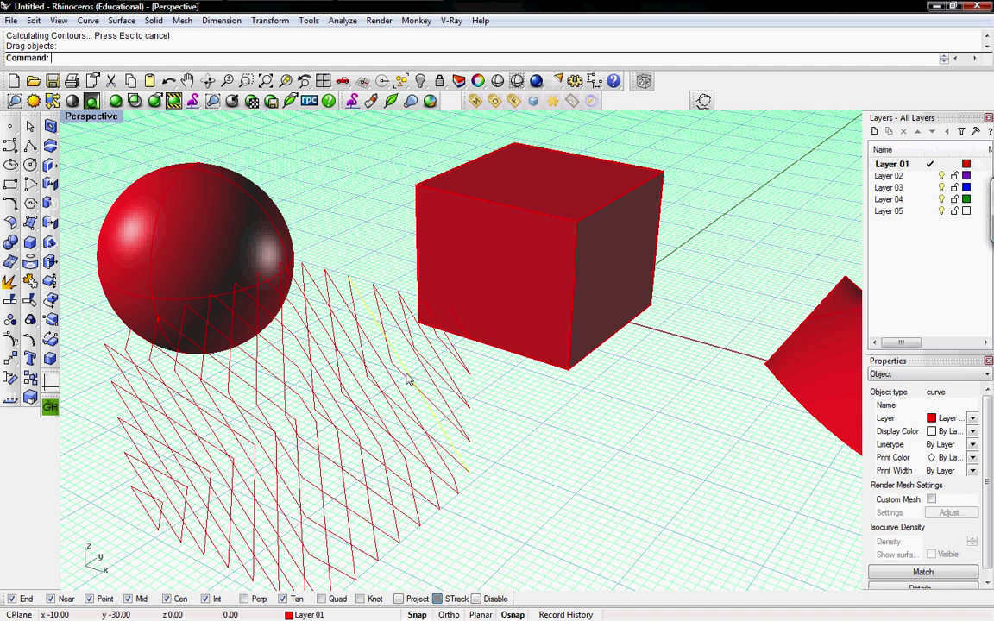
Step: Crossing-select all 76 contour curves, exclude the box, and delete them
{"action": "scroll", "coordinate": [401, 422], "scroll_direction": "down", "scroll_amount": 3}
{"action": "left_click_drag", "start_coordinate": [457, 529], "coordinate": [321, 398]}
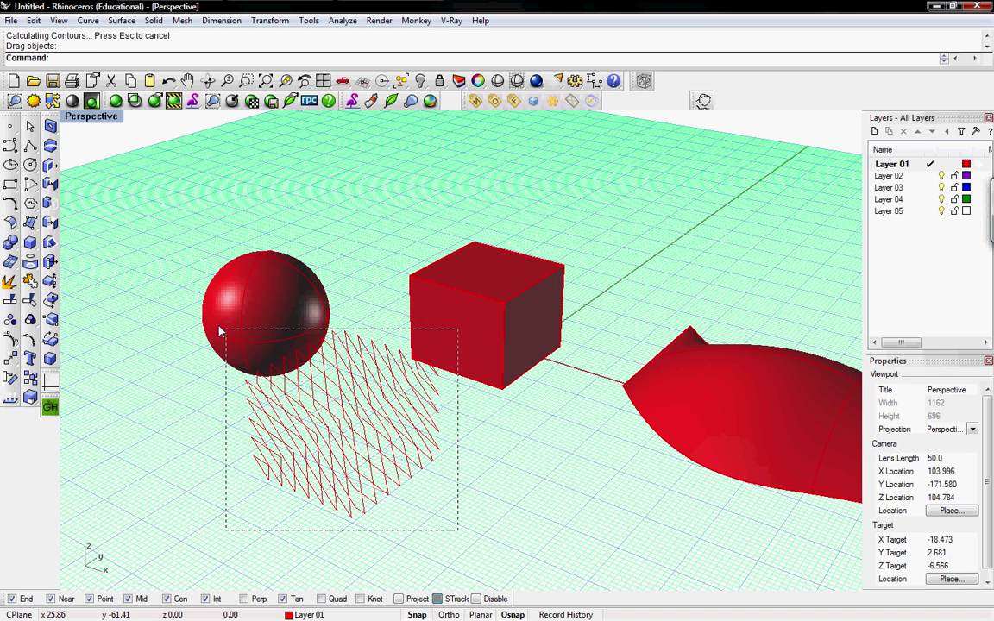
{"action": "left_click_drag", "start_coordinate": [219, 329], "coordinate": [228, 333]}
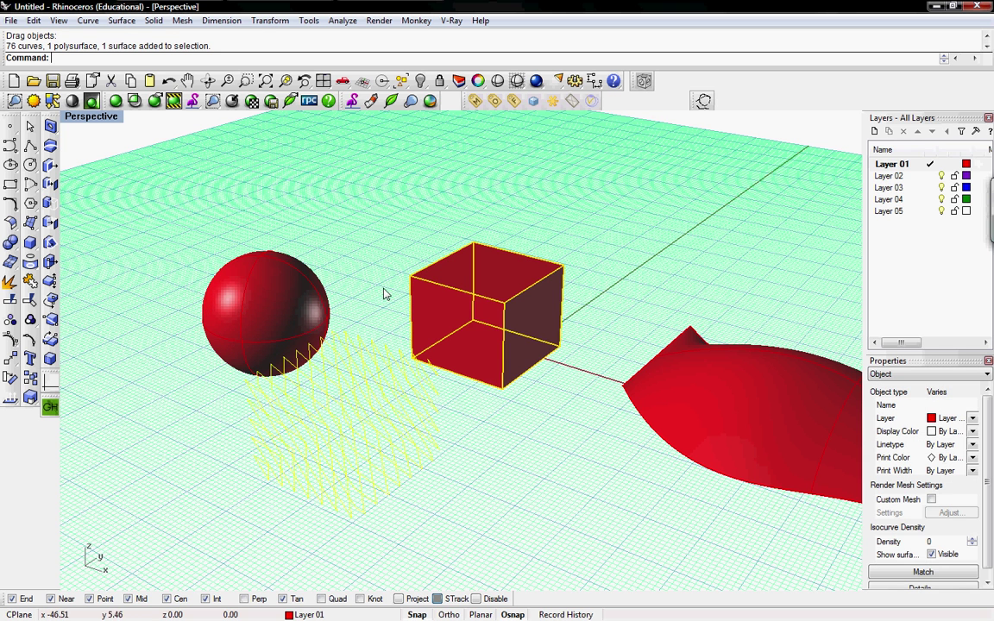
{"action": "left_click", "coordinate": [436, 290], "text": "ctrl"}
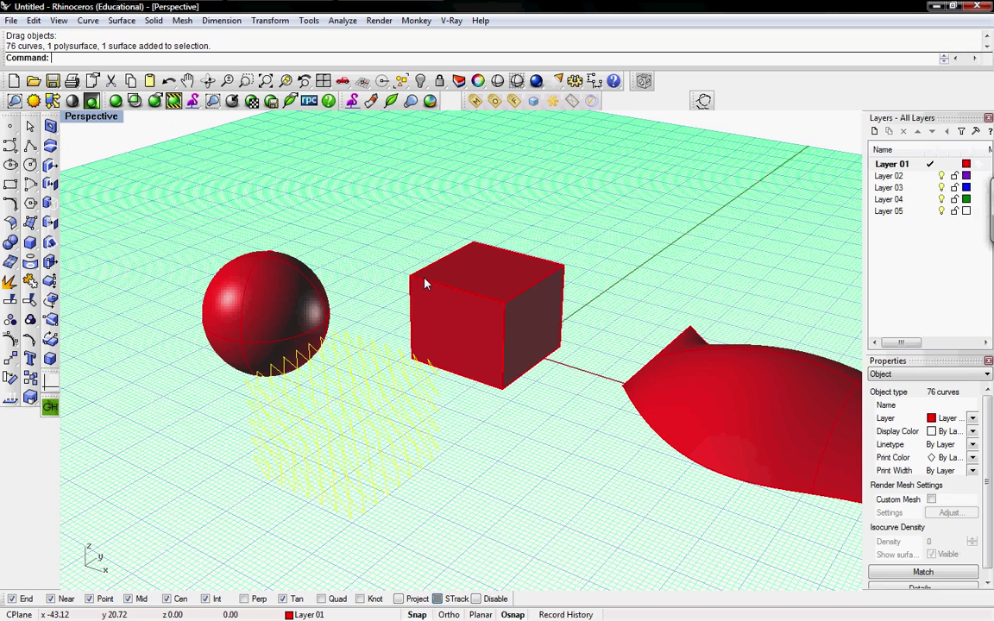
{"action": "key", "text": "Delete"}
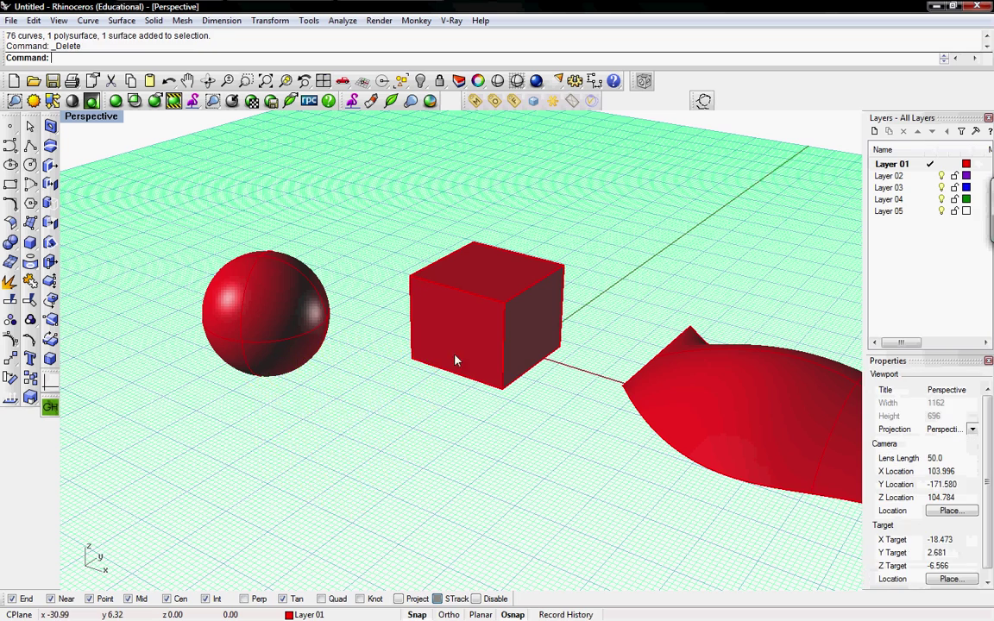
Step: Orbit toward the freeform surface and select it
{"action": "right_click_drag", "start_coordinate": [532, 373], "coordinate": [354, 366]}
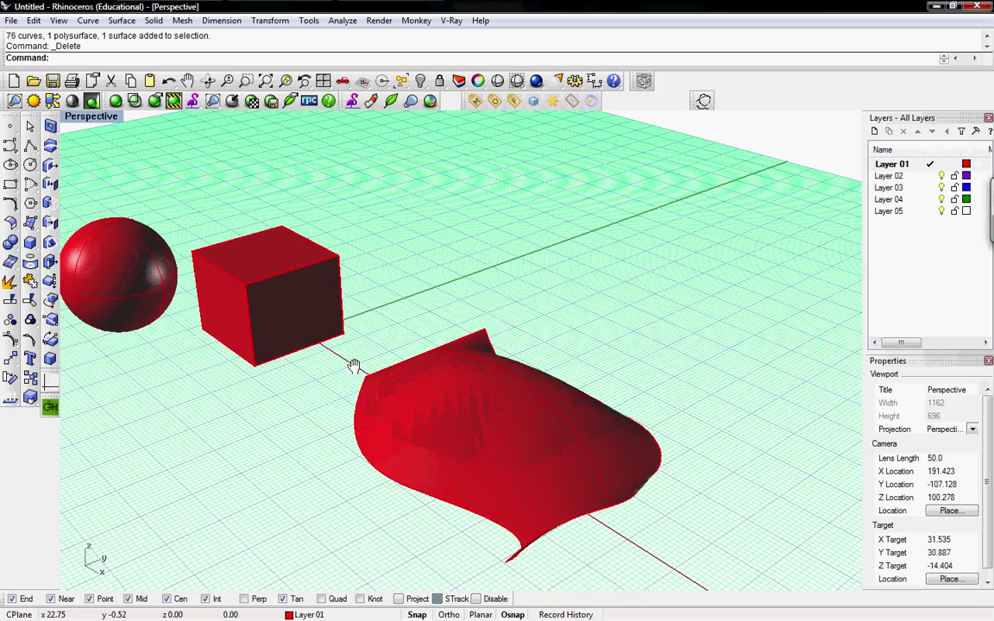
{"action": "left_click", "coordinate": [510, 395]}
{"action": "right_click_drag", "start_coordinate": [550, 415], "coordinate": [458, 416]}
{"action": "left_click", "coordinate": [457, 416]}
{"action": "right_click_drag", "start_coordinate": [583, 393], "coordinate": [604, 385]}
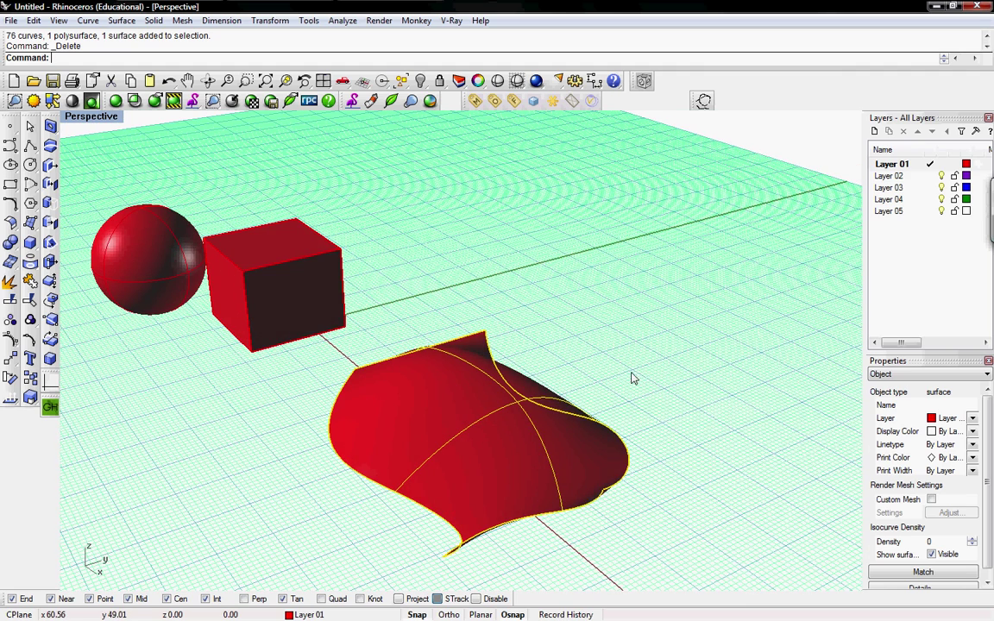
Step: Contour the surface with JoinCurves=ByContourPlane, lower corner to upper tip, at 2.00 spacing
{"action": "type", "text": "ntour"}
{"action": "key", "text": "Return"}
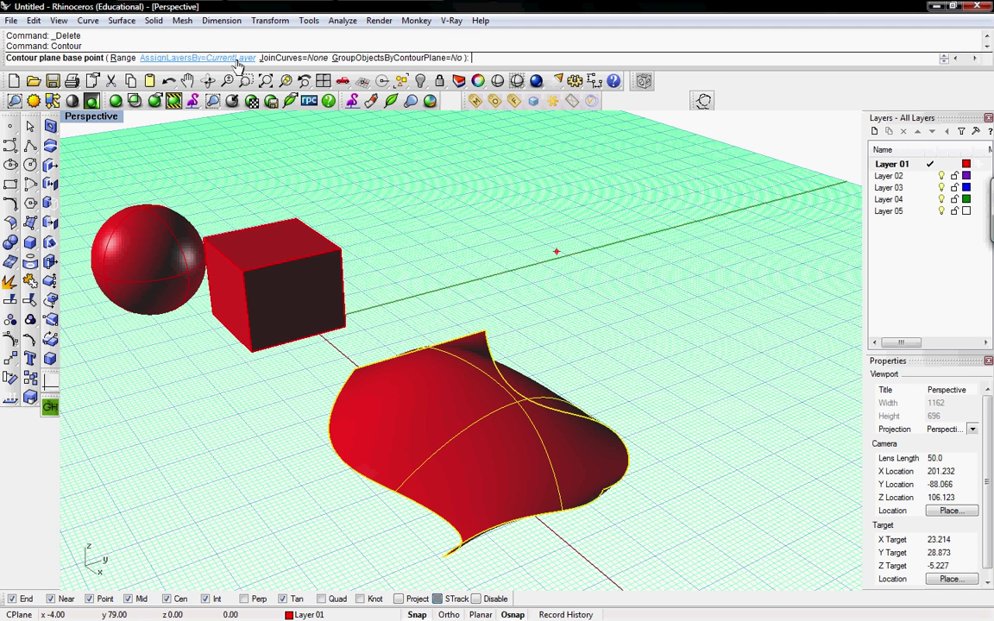
{"action": "left_click", "coordinate": [293, 57]}
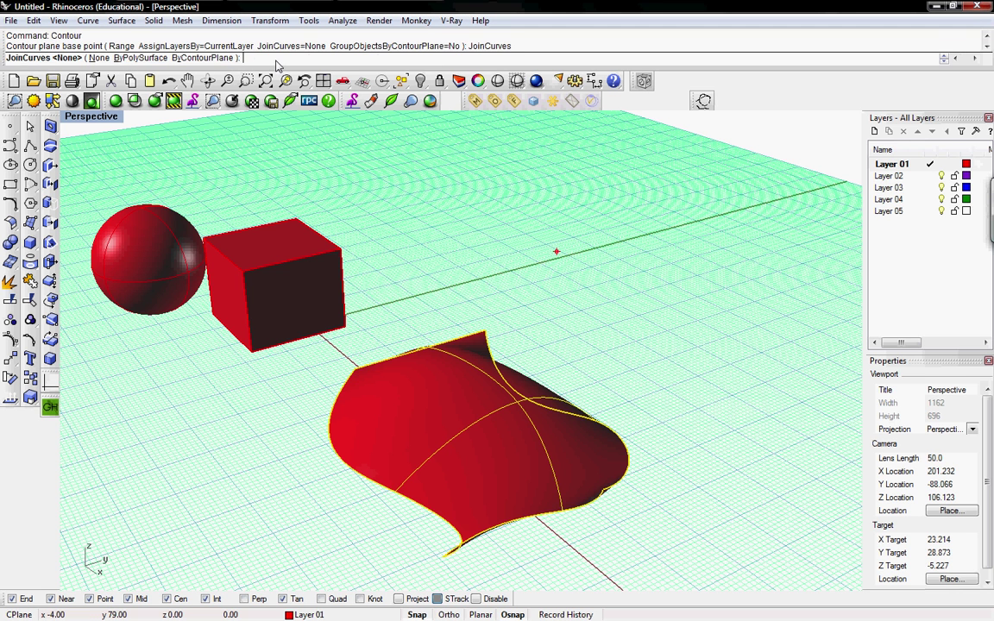
{"action": "left_click", "coordinate": [187, 59]}
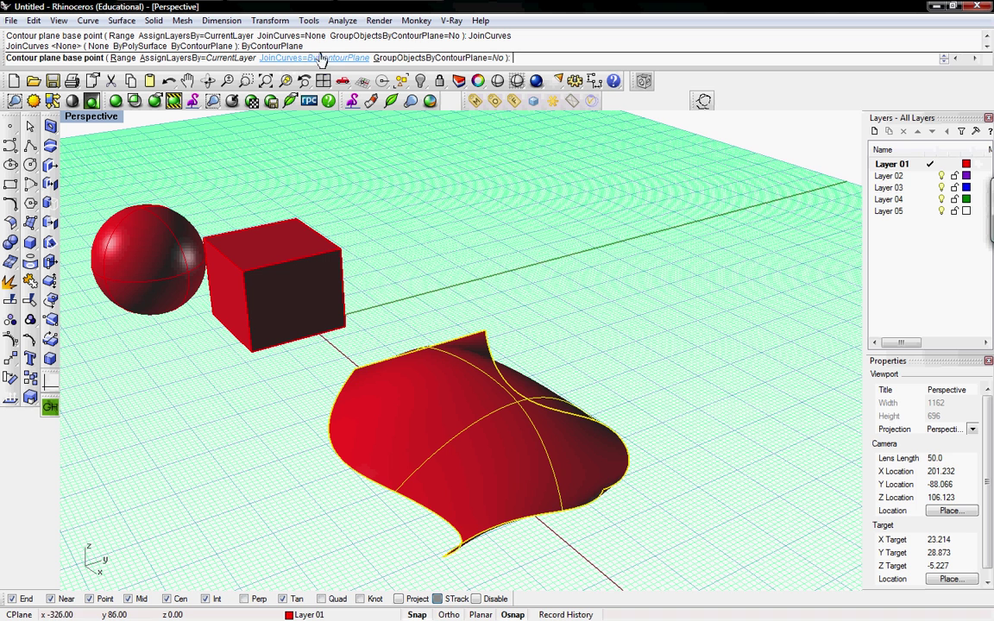
{"action": "left_click", "coordinate": [440, 558]}
{"action": "left_click", "coordinate": [482, 338]}
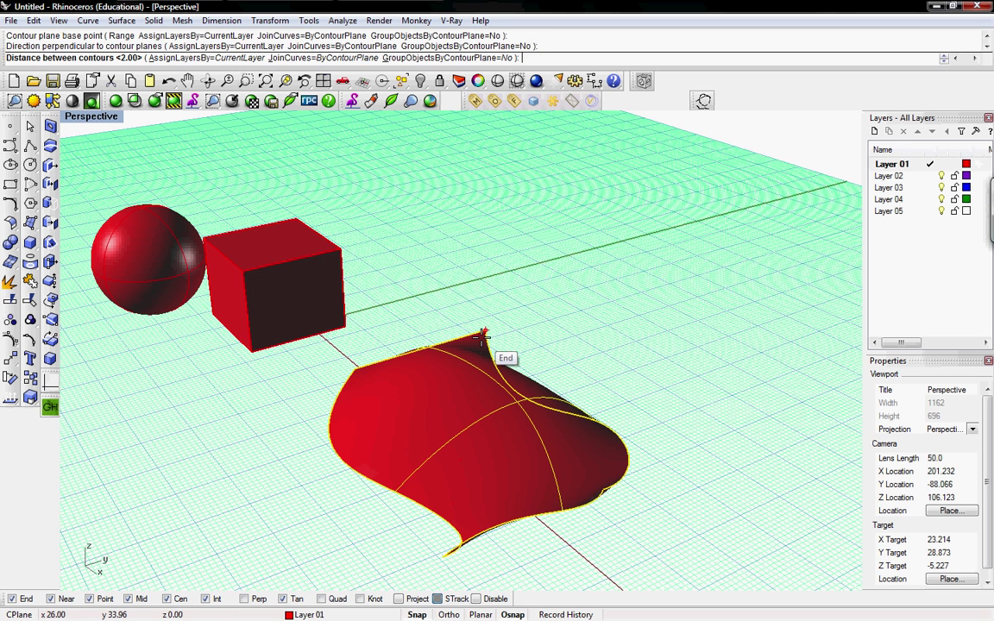
{"action": "key", "text": "Return"}
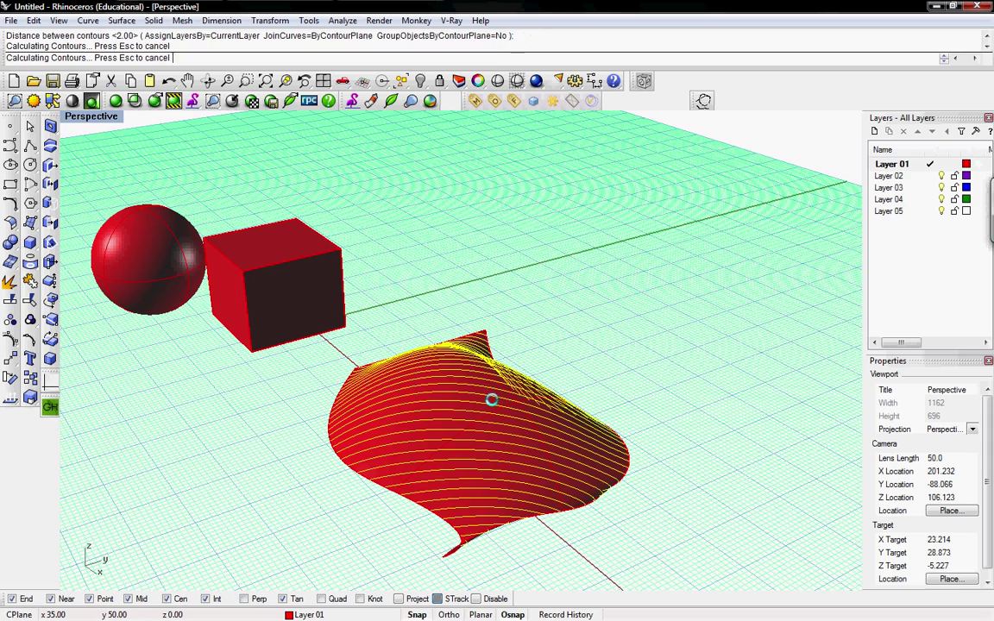
Step: Orbit around the 40 joined contour curves on the freeform surface, deselecting them along the way
{"action": "right_click_drag", "start_coordinate": [501, 410], "coordinate": [436, 375]}
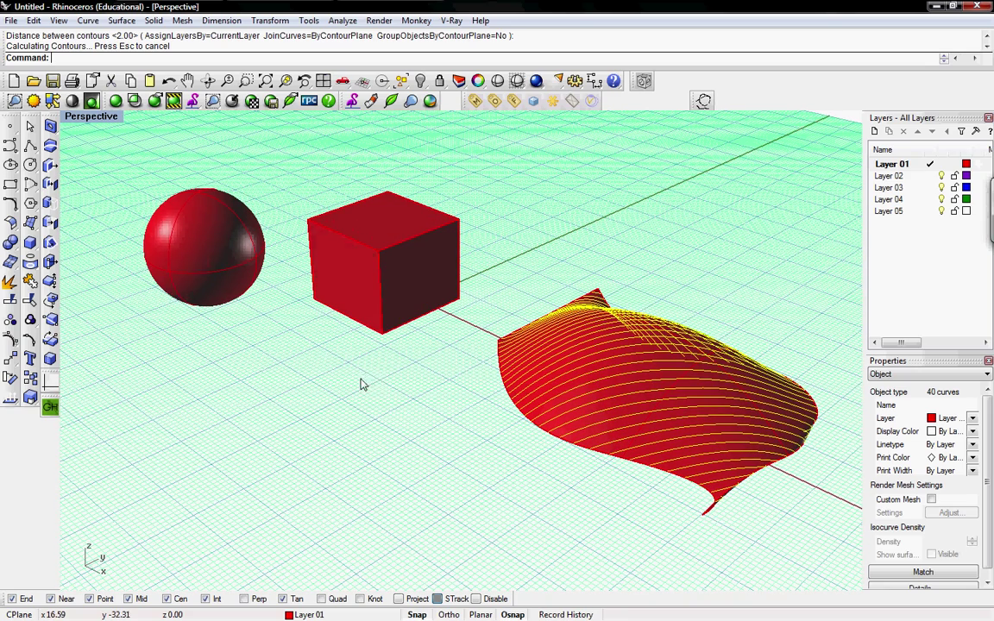
{"action": "right_click_drag", "start_coordinate": [363, 384], "coordinate": [356, 395]}
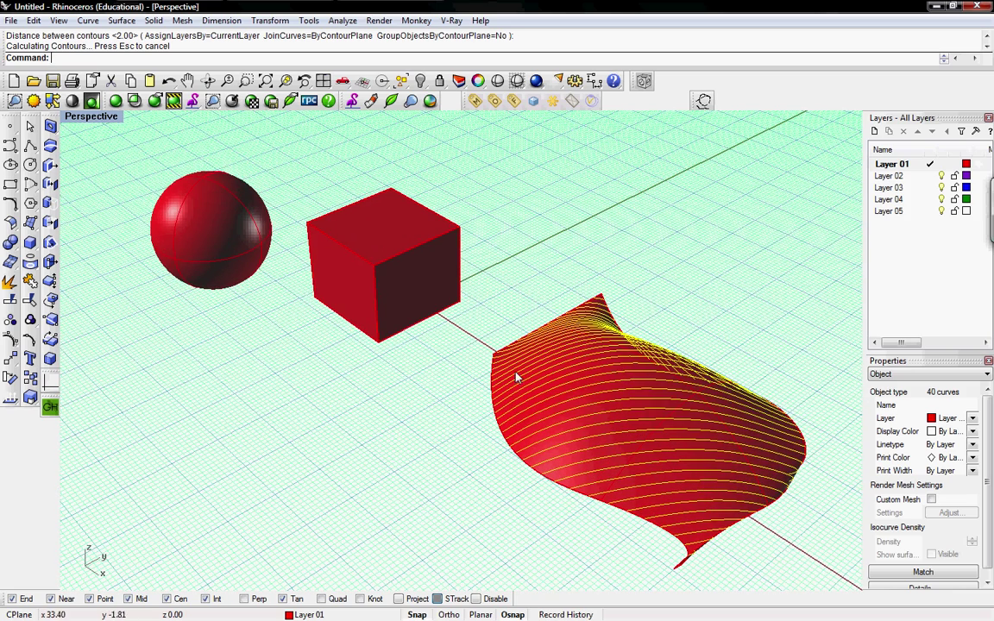
{"action": "left_click", "coordinate": [441, 410]}
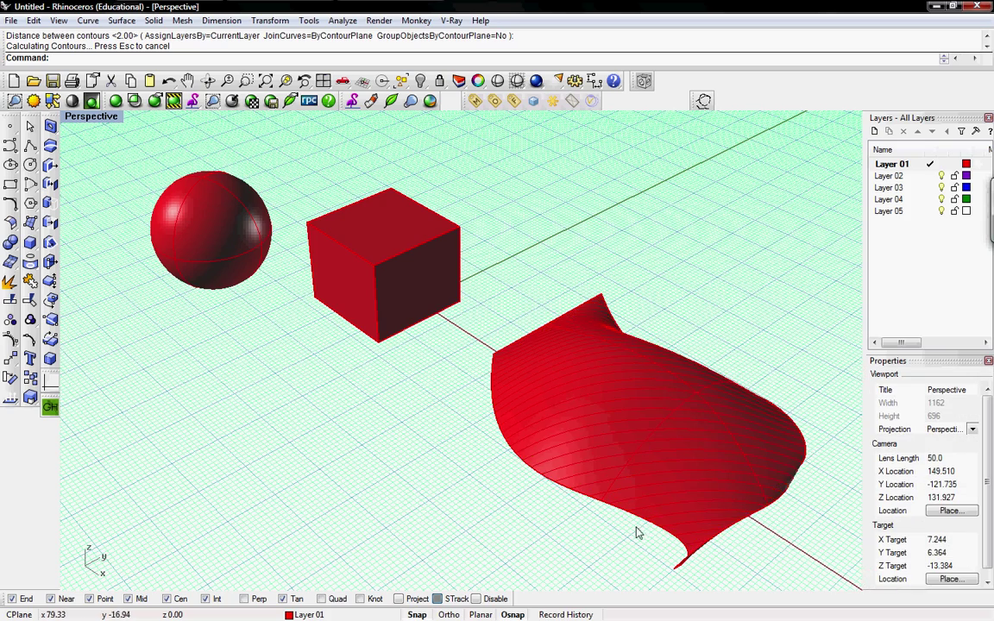
{"action": "right_click_drag", "start_coordinate": [396, 488], "coordinate": [420, 463]}
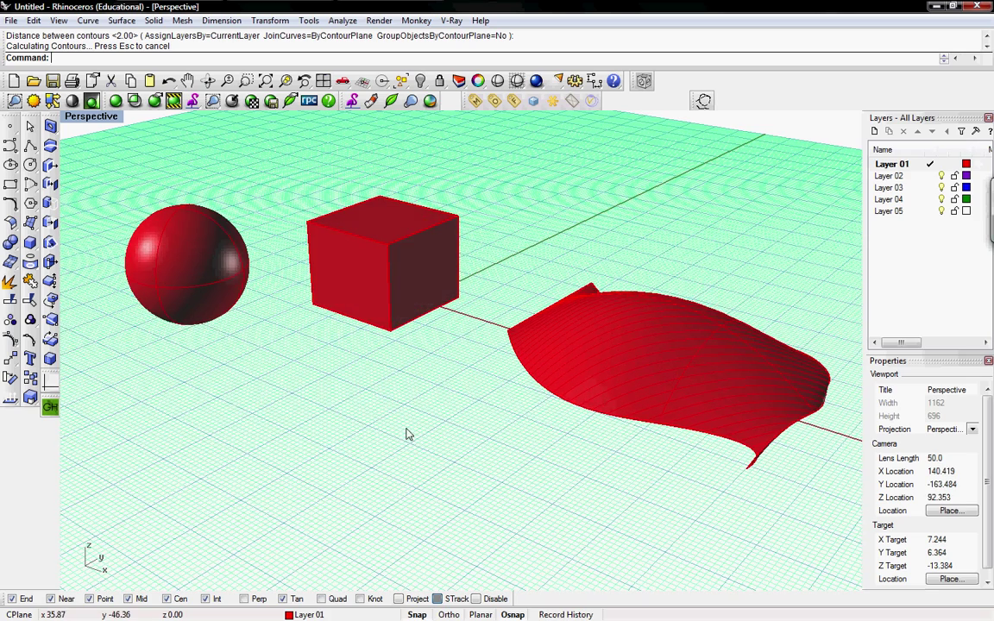